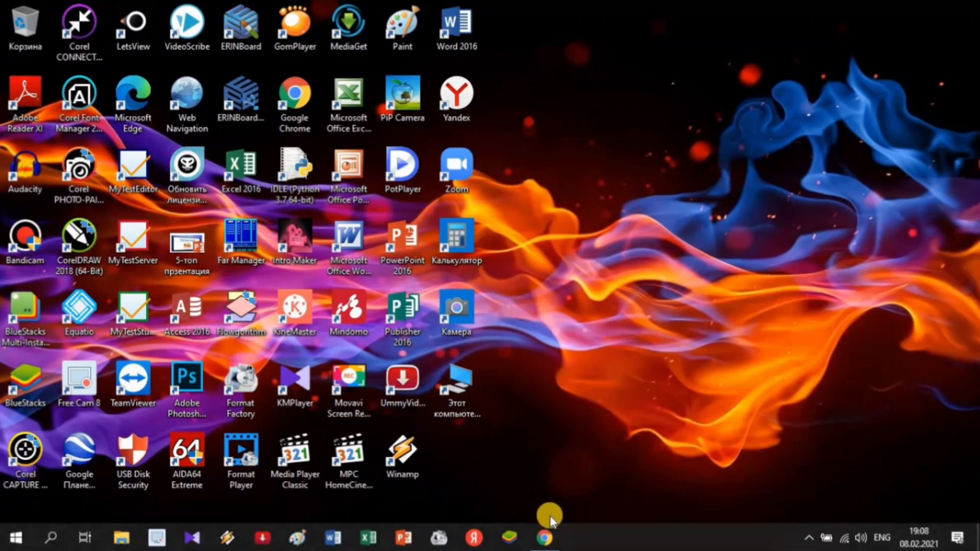
Launch Google Chrome, load edpuzzle.com and dismiss the page translation offer
left_click(545, 538)
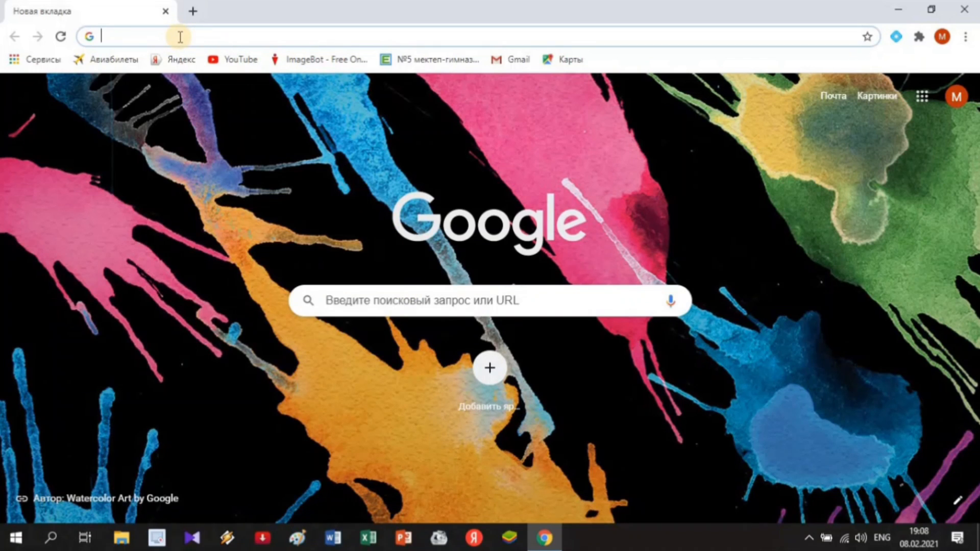
type("e")
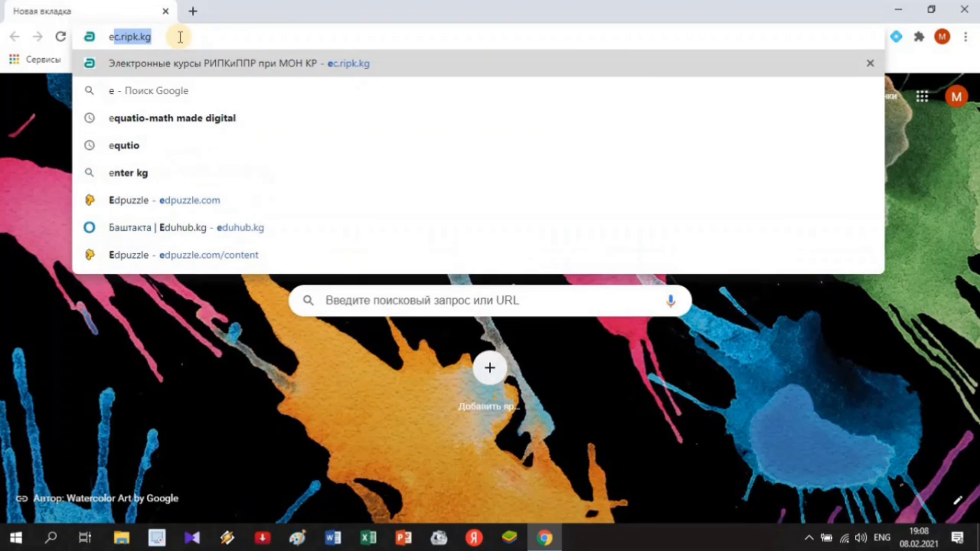
type("dpuzzle.com")
left_click(192, 35)
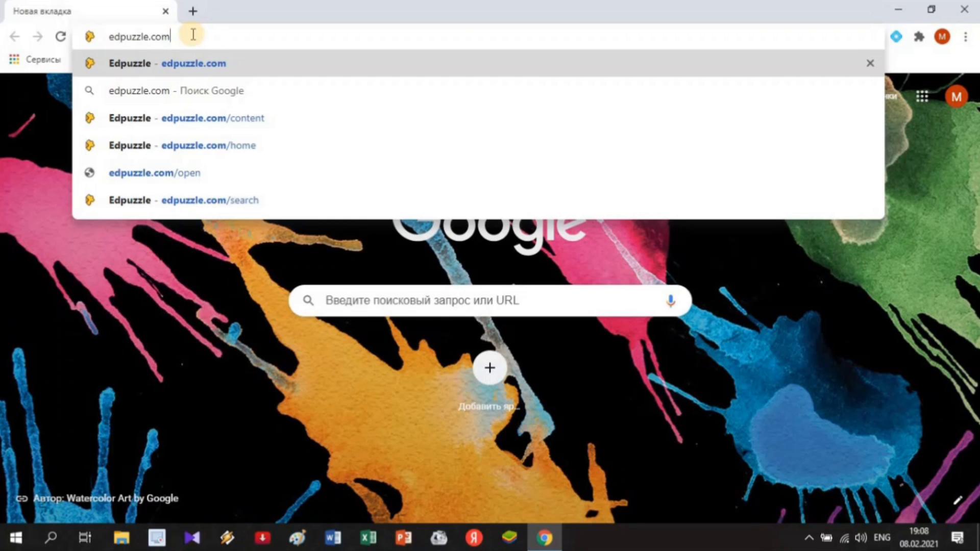
key("Return")
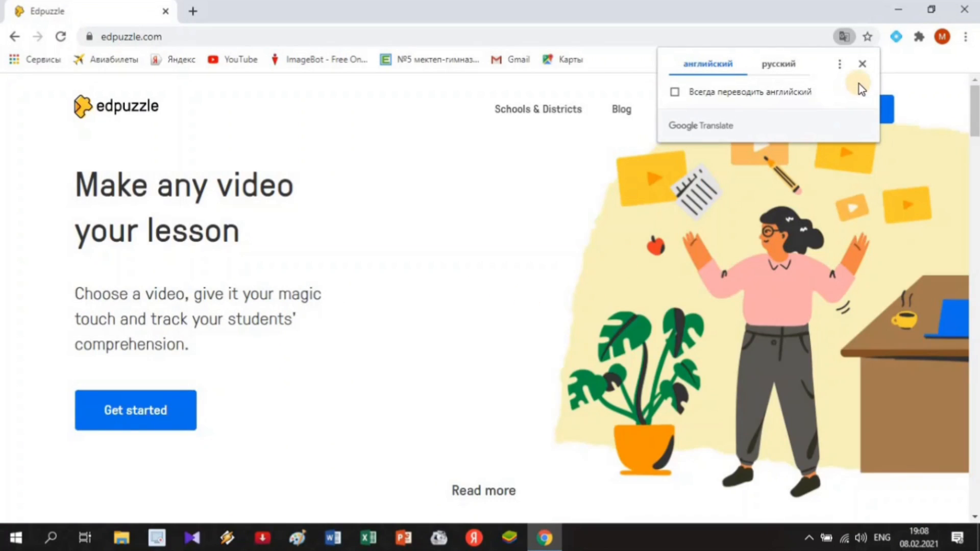
left_click(859, 68)
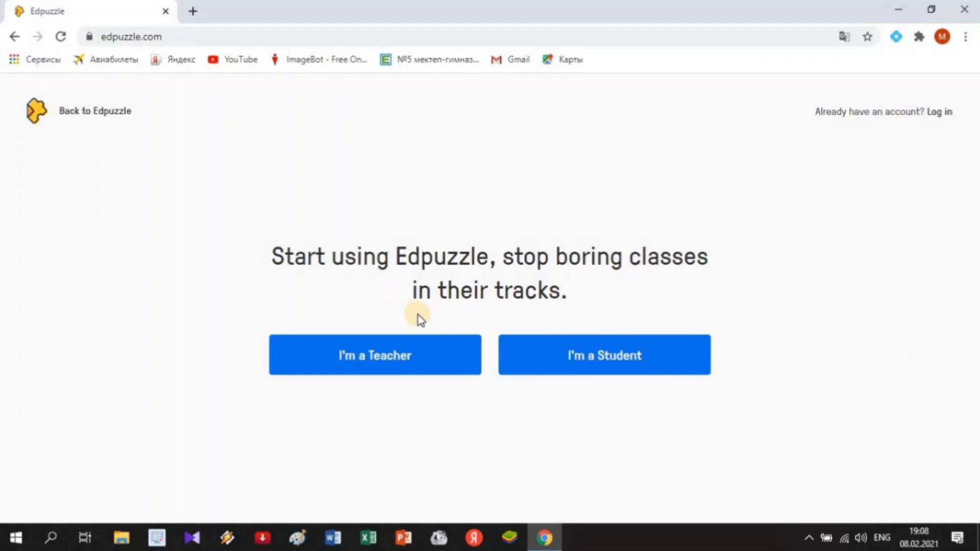
Start signing up as a teacher with Google and pick the Google account for the registration
left_click(375, 368)
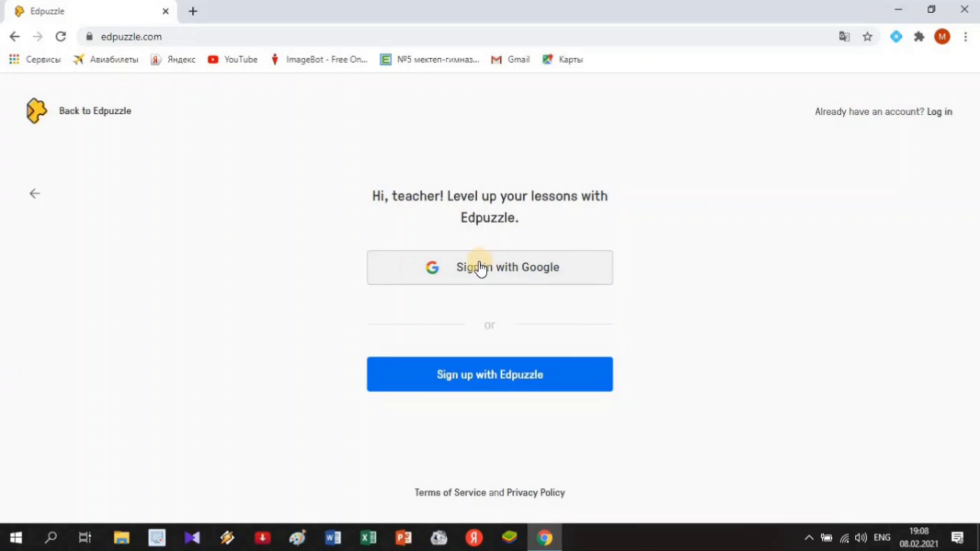
left_click(505, 270)
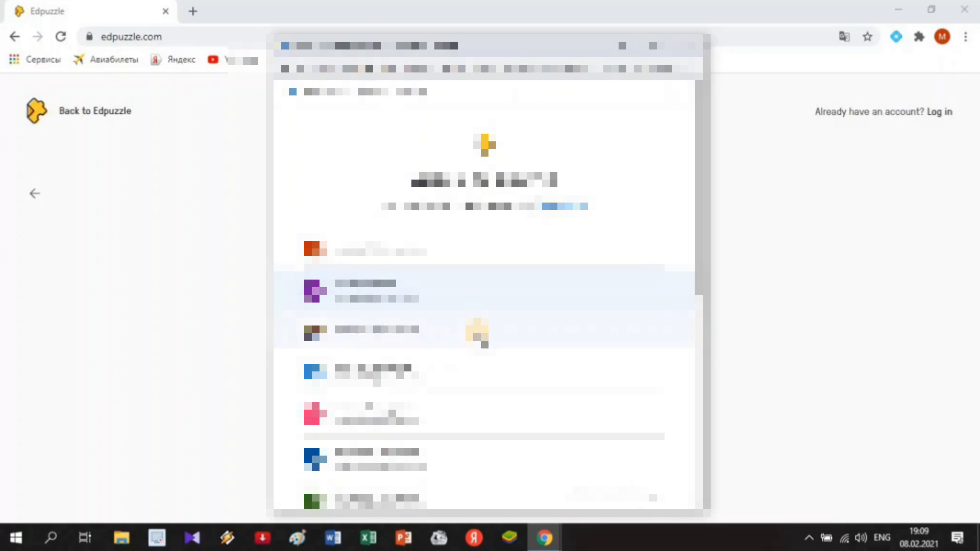
scroll(477, 337, "down", 5)
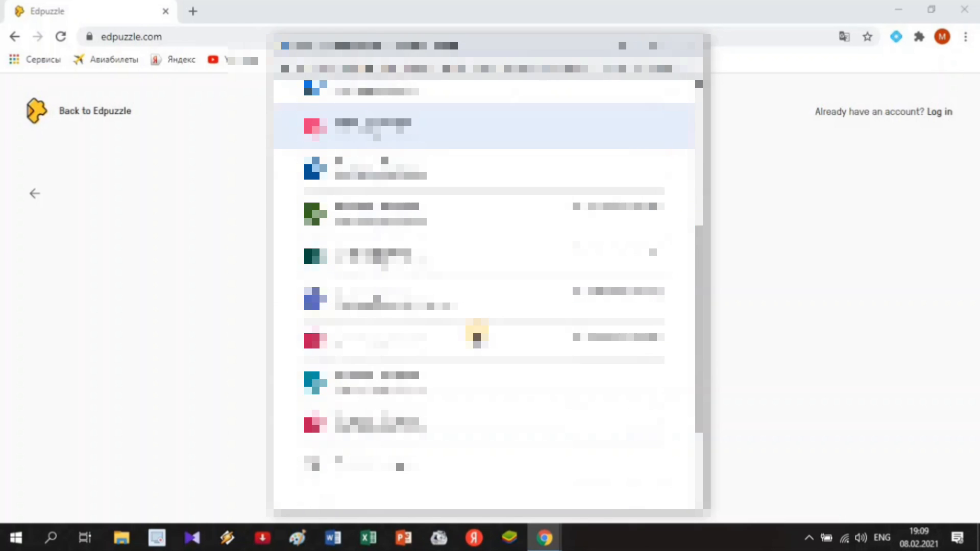
scroll(476, 336, "down", 3)
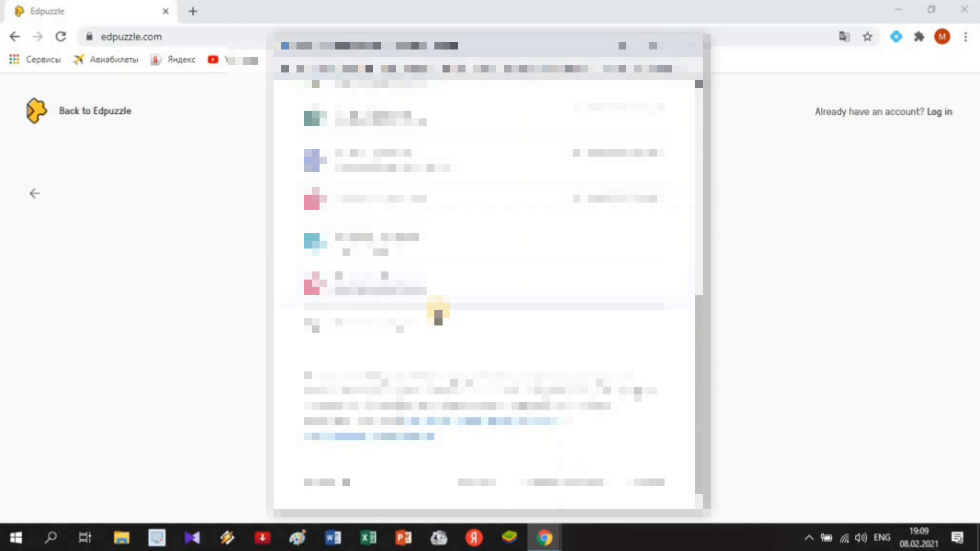
left_click(437, 315)
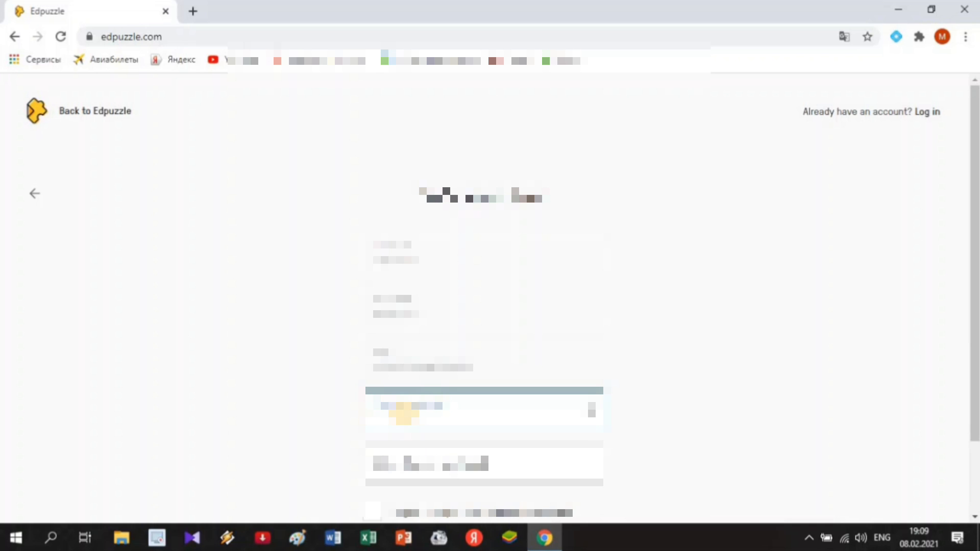
Enter the account password, accept the terms and submit the teacher registration form
left_click(403, 412)
type("•••")
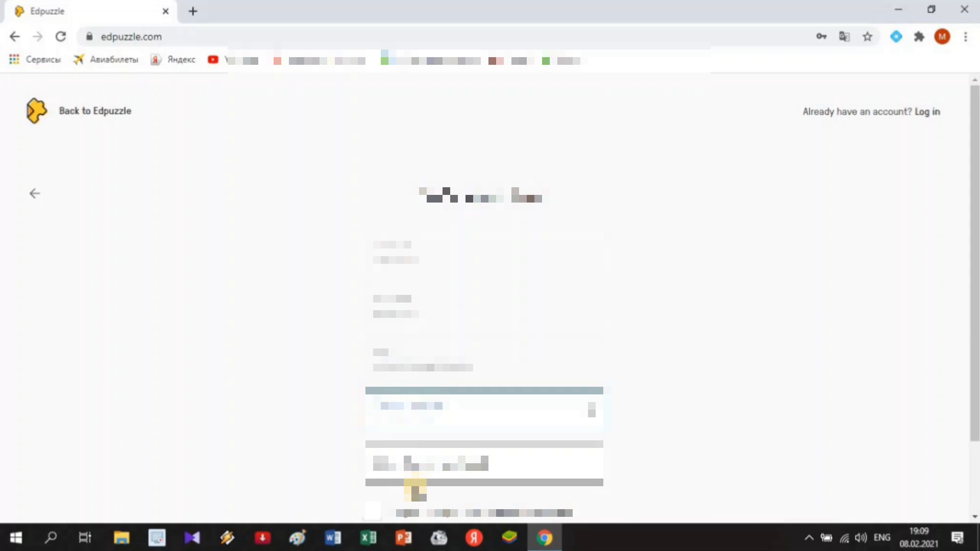
scroll(405, 466, "down", 2)
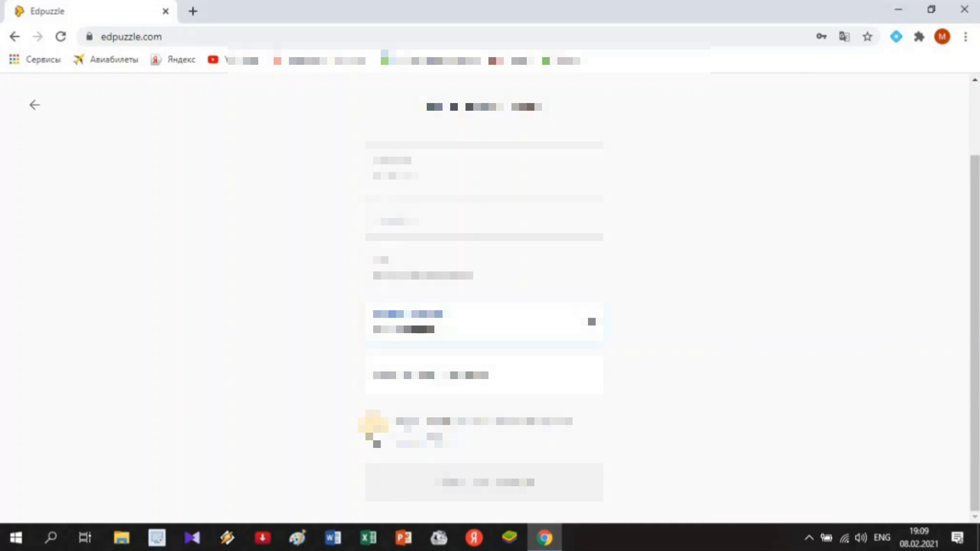
left_click(372, 416)
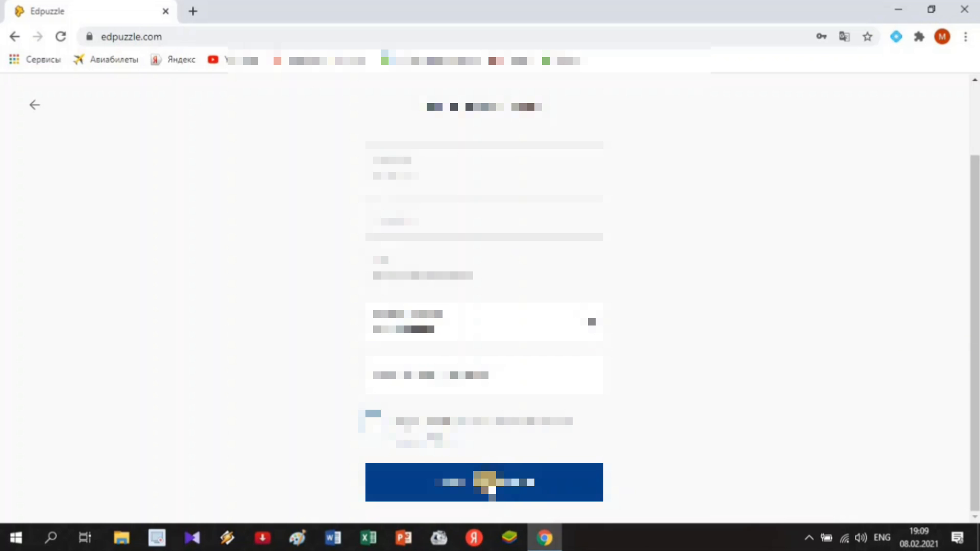
left_click(484, 483)
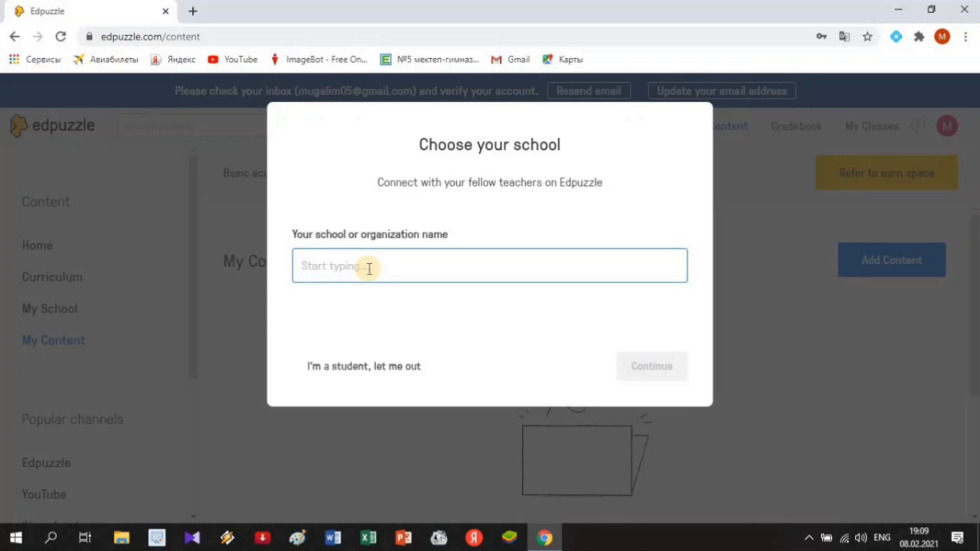
Search the school list for "№5 мектеп-гимназия" using the Kyrgyz keyboard layout
key("alt+shift")
type("№5 м")
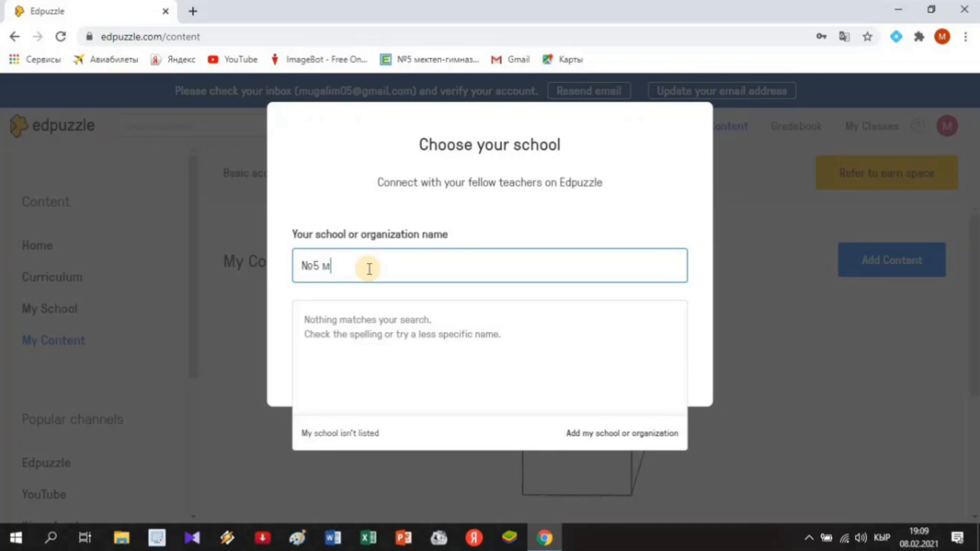
type("ектеп")
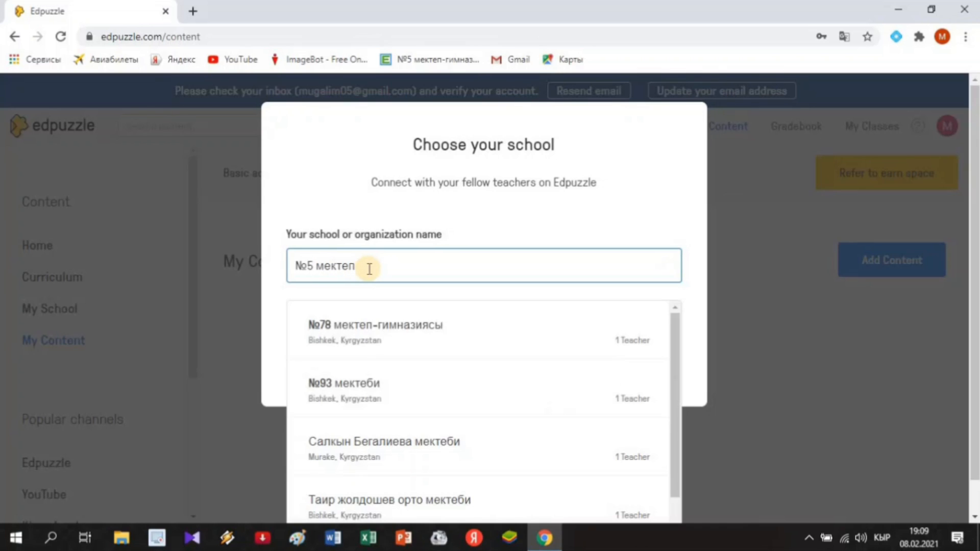
type("-гимназия")
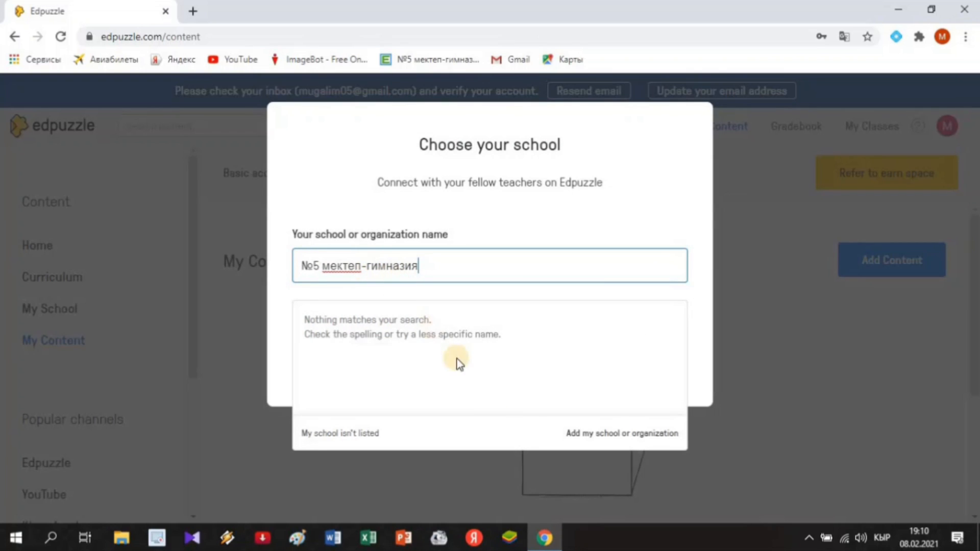
Add a new school named "№5 мектеп-гимназиясы" in Баткен, Киргизия, declining the suggested existing schools
left_click(614, 433)
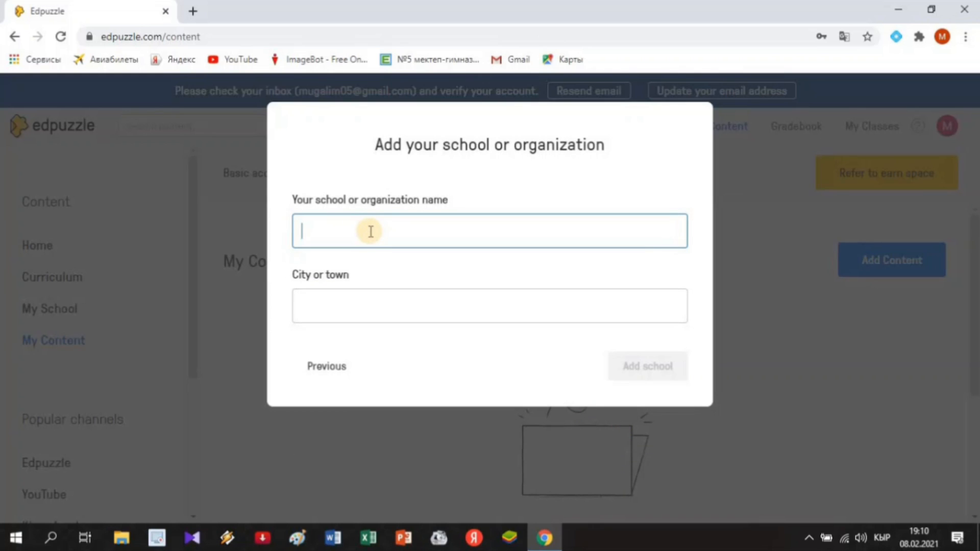
type("No")
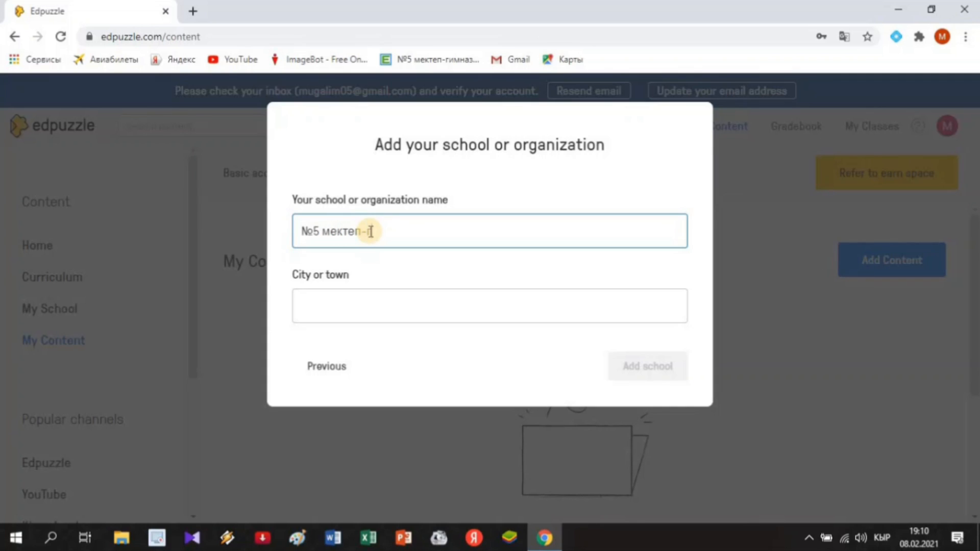
type("5 мектеп-гимназиясы")
left_click(358, 312)
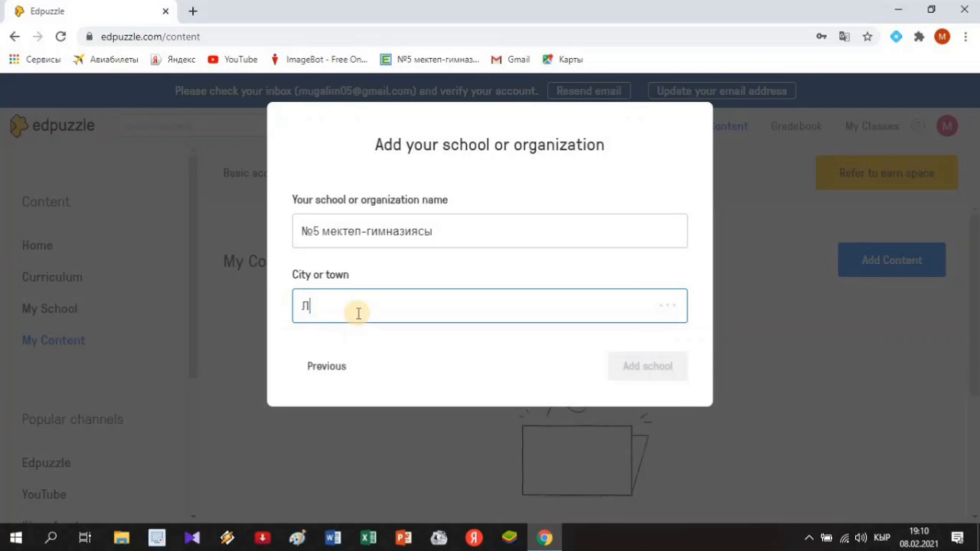
type("Л")
key("BackSpace")
type("Баткен")
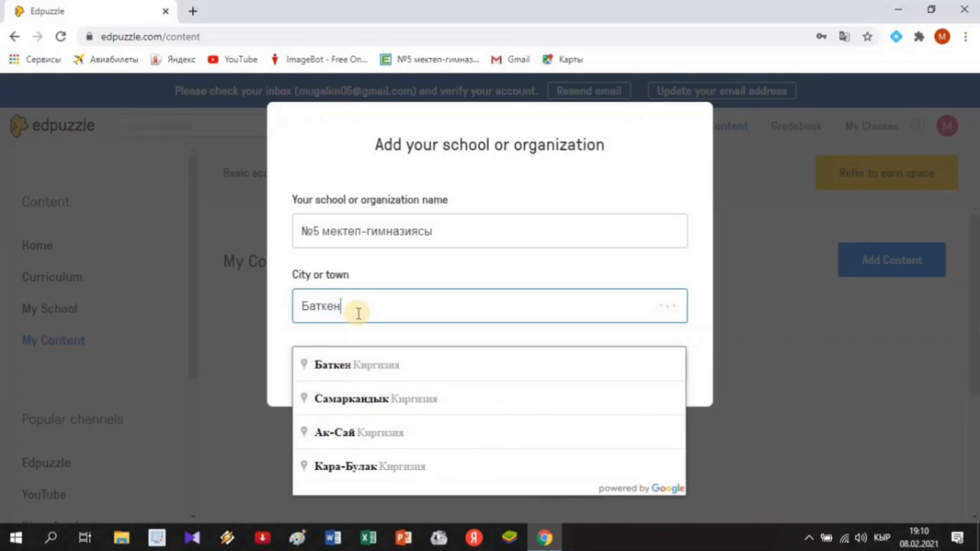
left_click(356, 370)
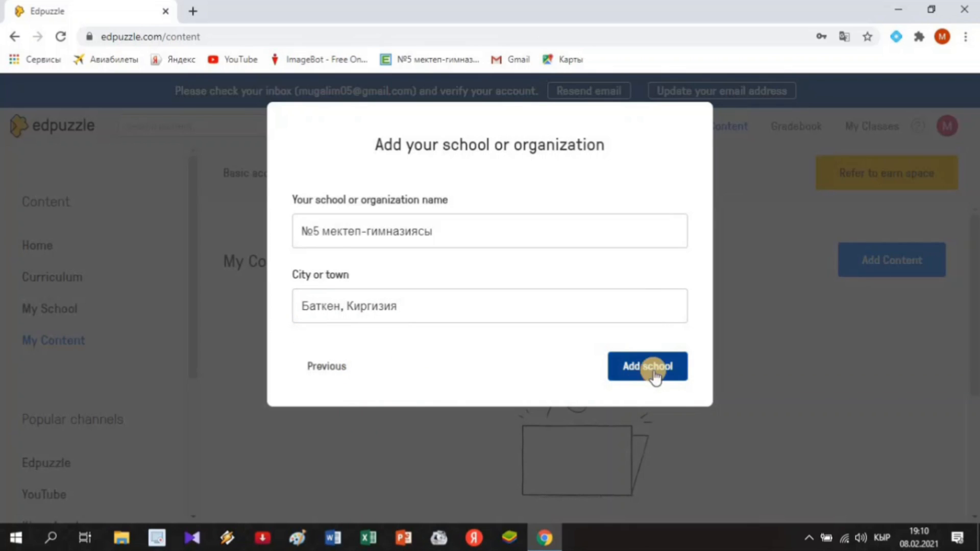
left_click(644, 374)
scroll(638, 408, "down", 3)
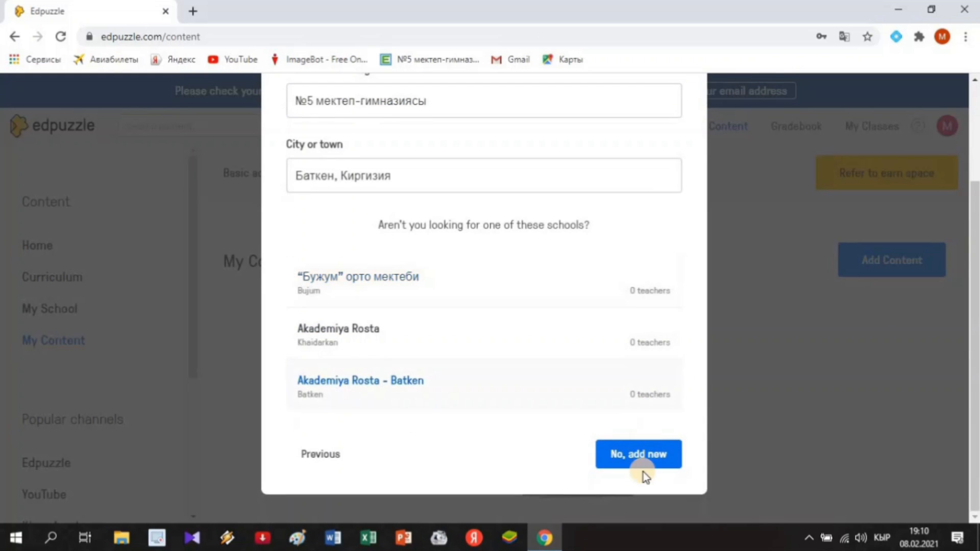
left_click(638, 453)
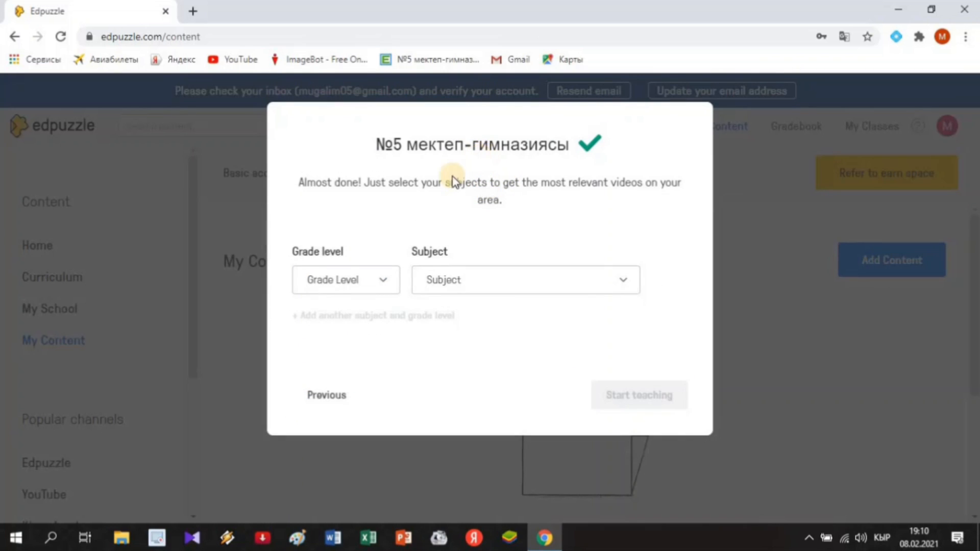
Set the grade level to 10th grade and the subject to Math, and finish the teacher profile setup
left_click(351, 287)
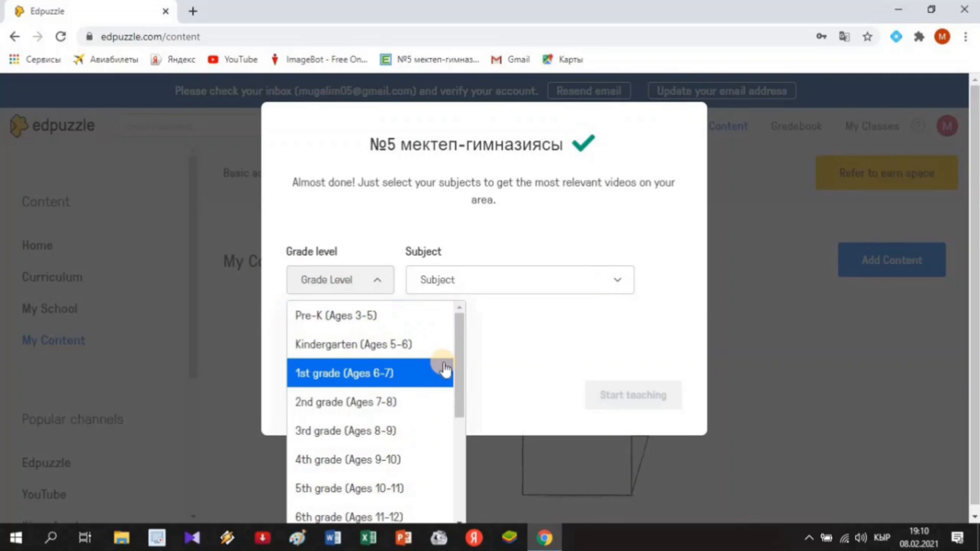
left_click_drag(457, 412, 455, 505)
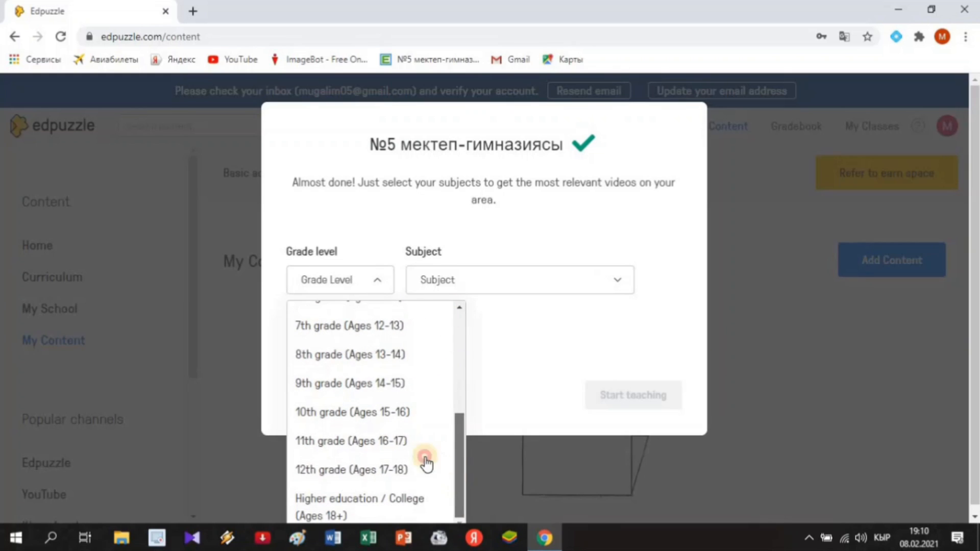
left_click(351, 411)
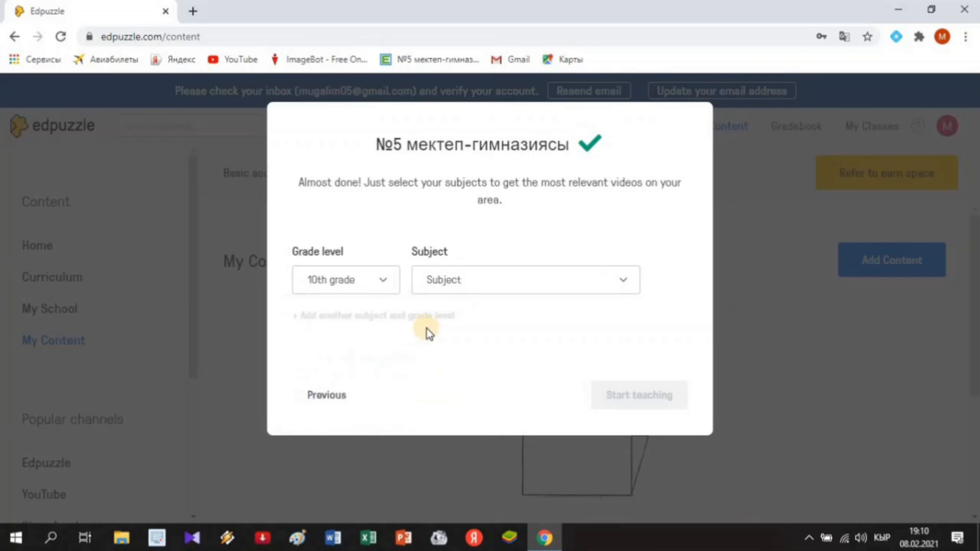
left_click(468, 286)
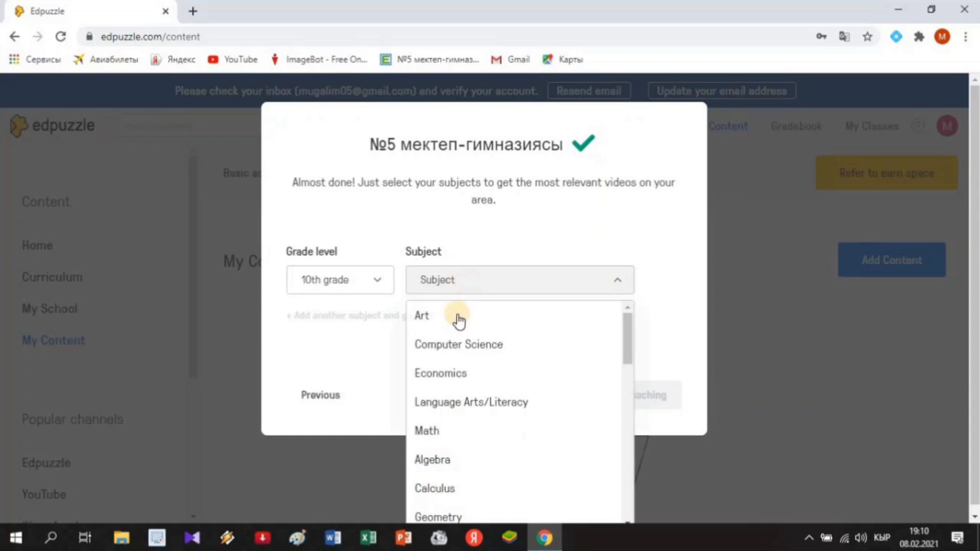
left_click(431, 437)
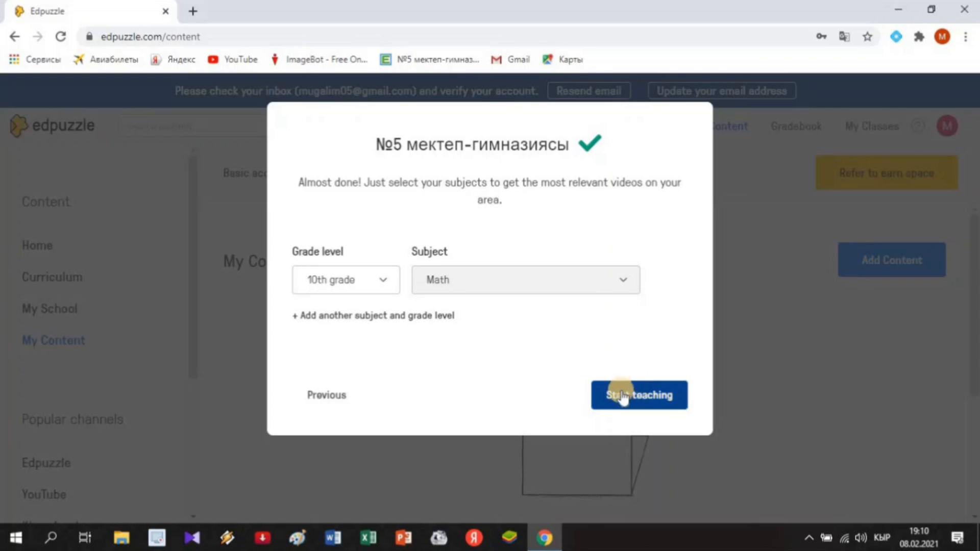
left_click(639, 401)
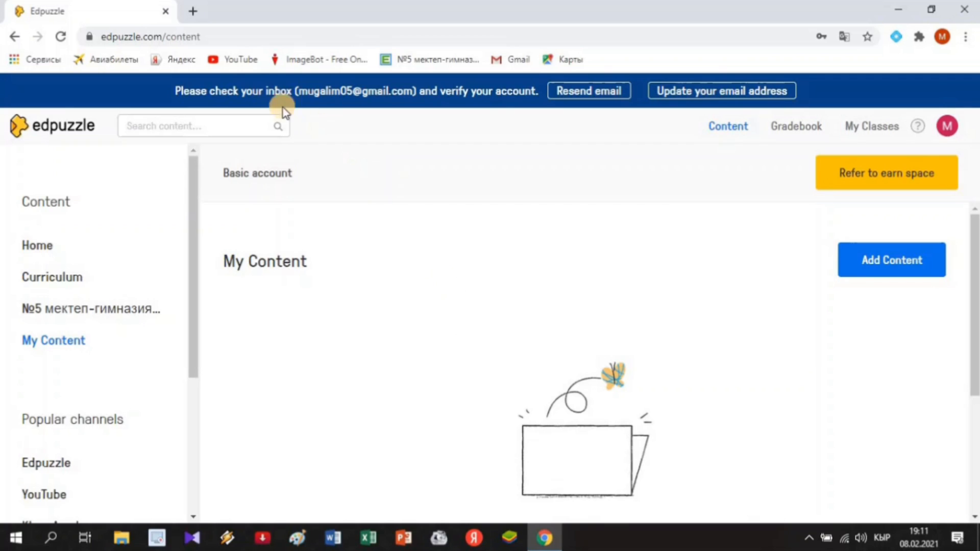
Open Google in a new browser tab and switch to the Google account used for the Edpuzzle registration
left_click(195, 11)
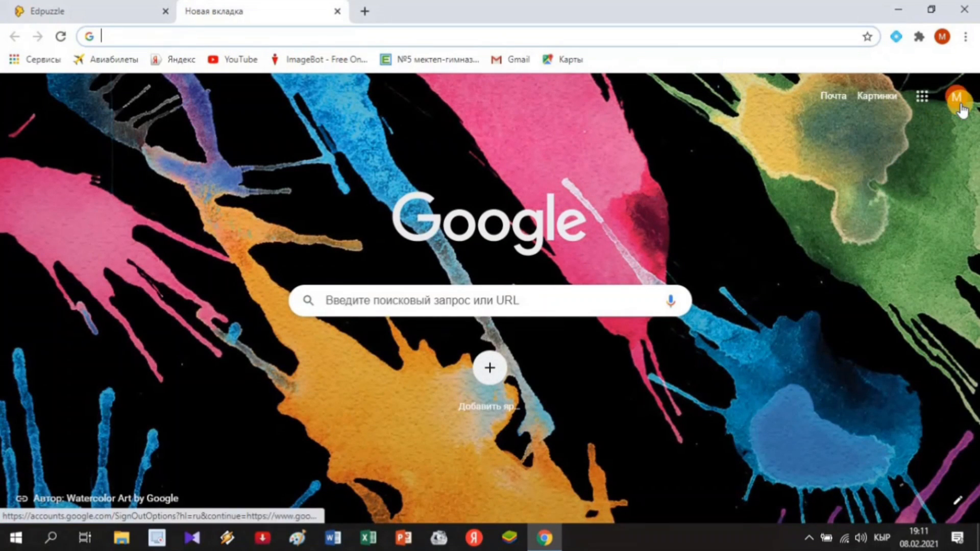
left_click(958, 98)
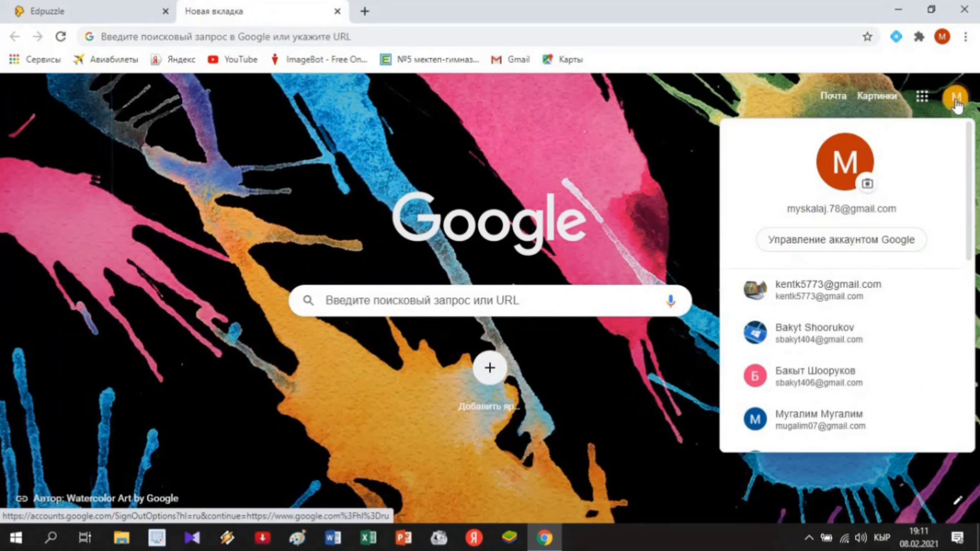
scroll(878, 347, "down", 8)
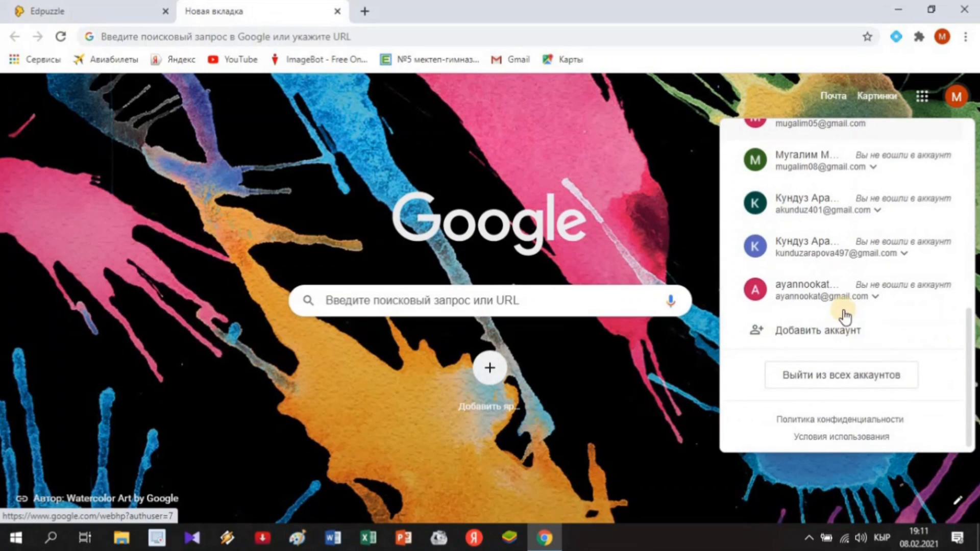
scroll(837, 304, "up", 3)
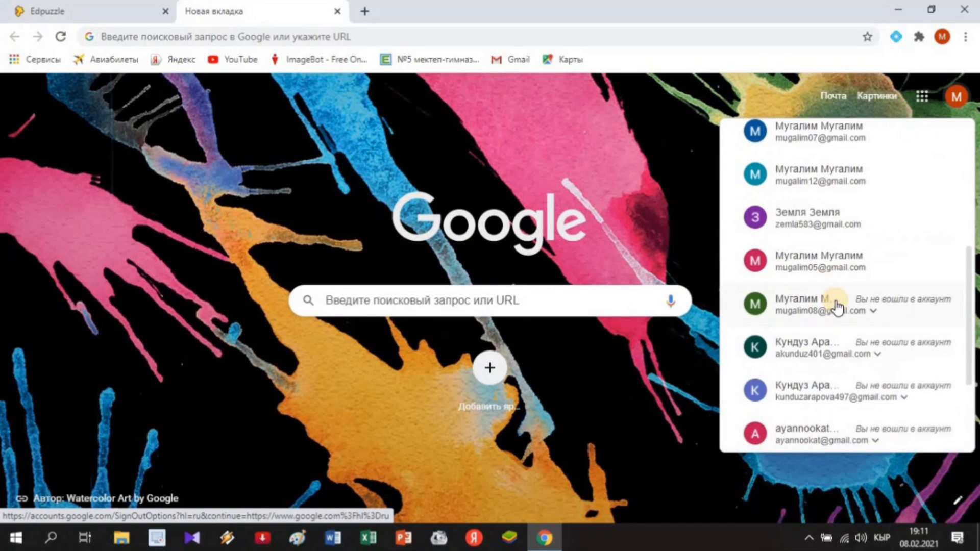
left_click(816, 272)
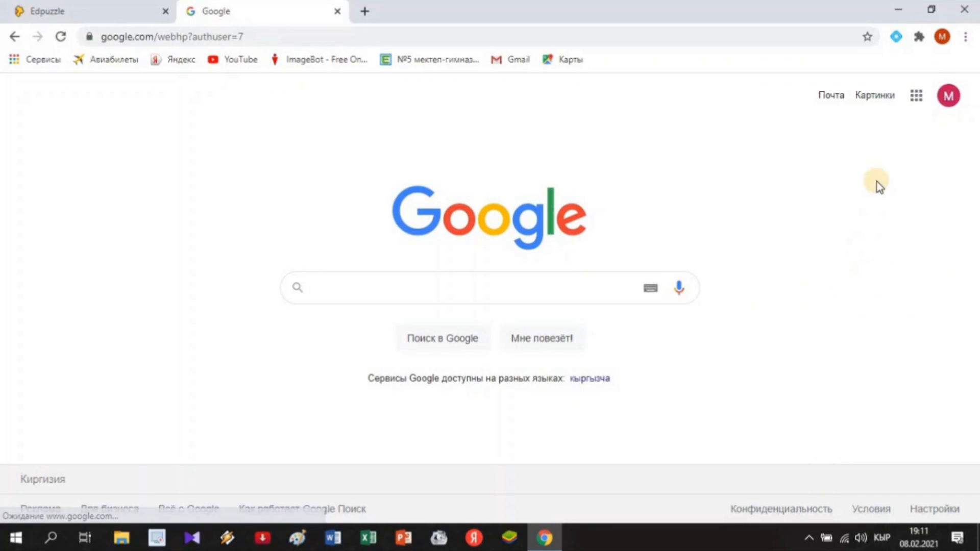
Open the Google account's Gmail inbox and verify the e-mail address using the link in the Edpuzzle message
left_click(918, 104)
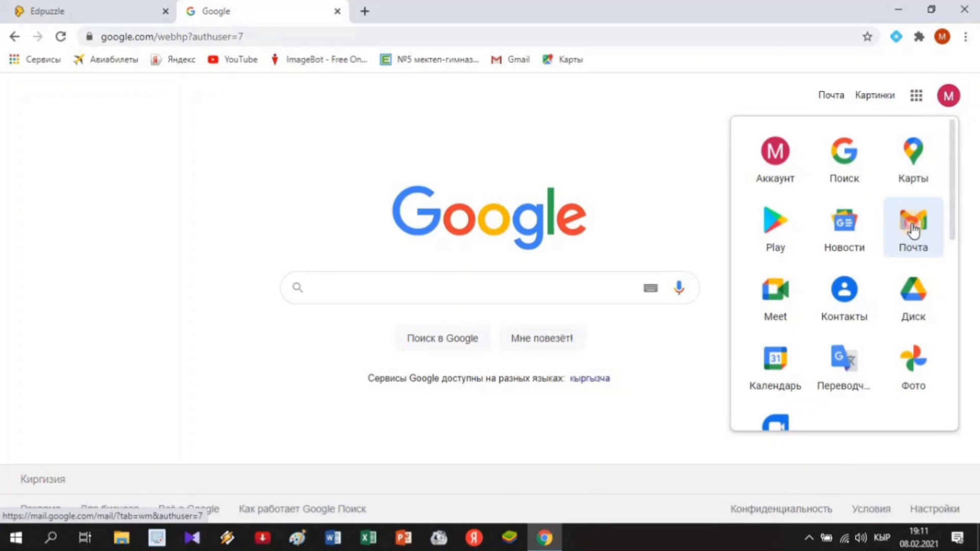
left_click(913, 219)
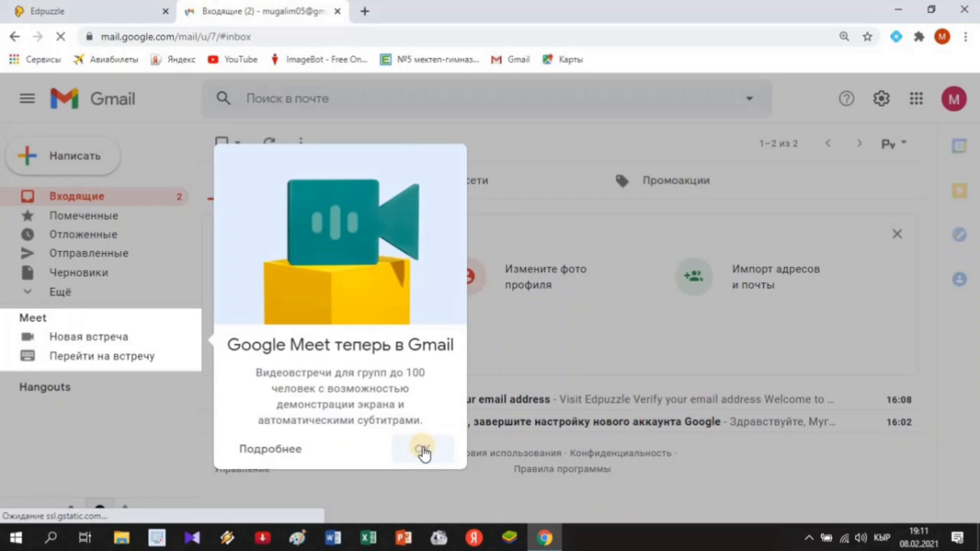
left_click(422, 449)
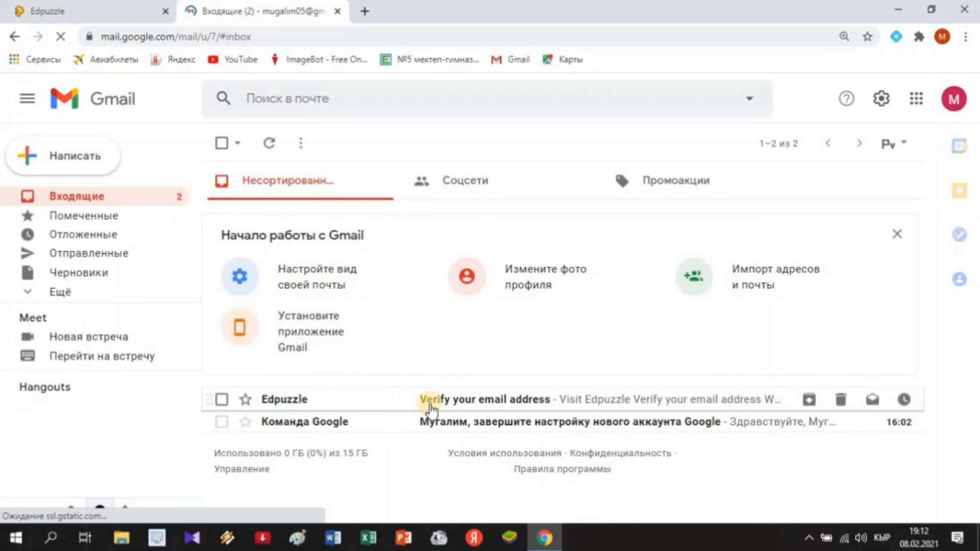
left_click(441, 397)
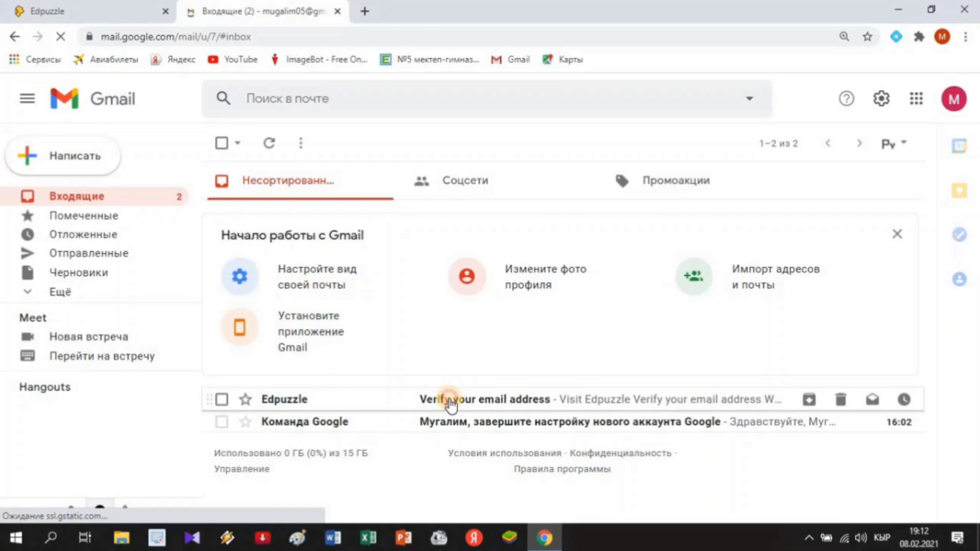
scroll(506, 404, "down", 5)
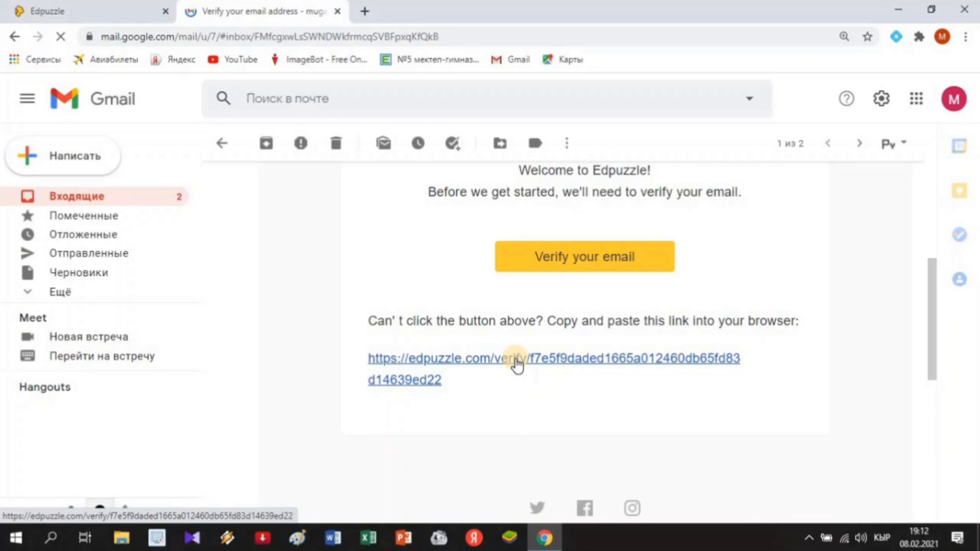
left_click(516, 359)
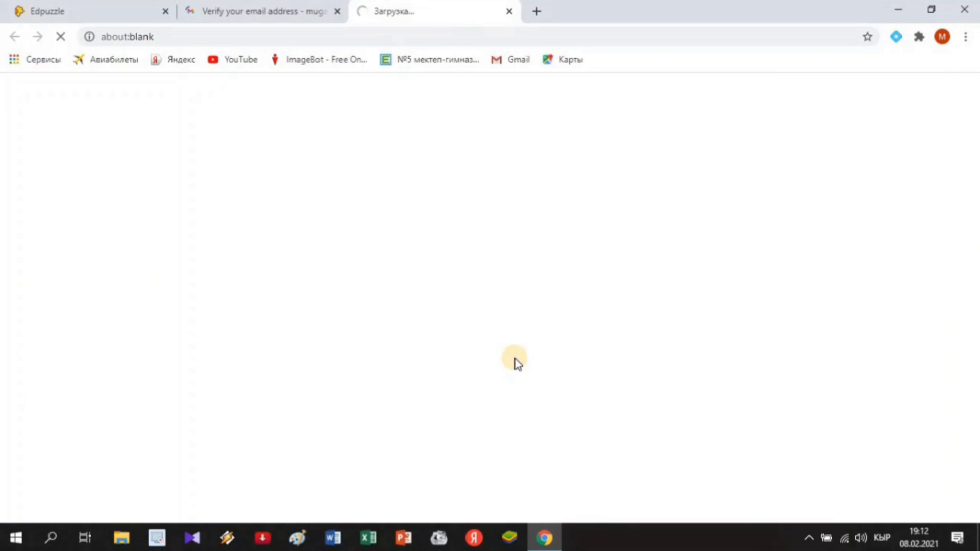
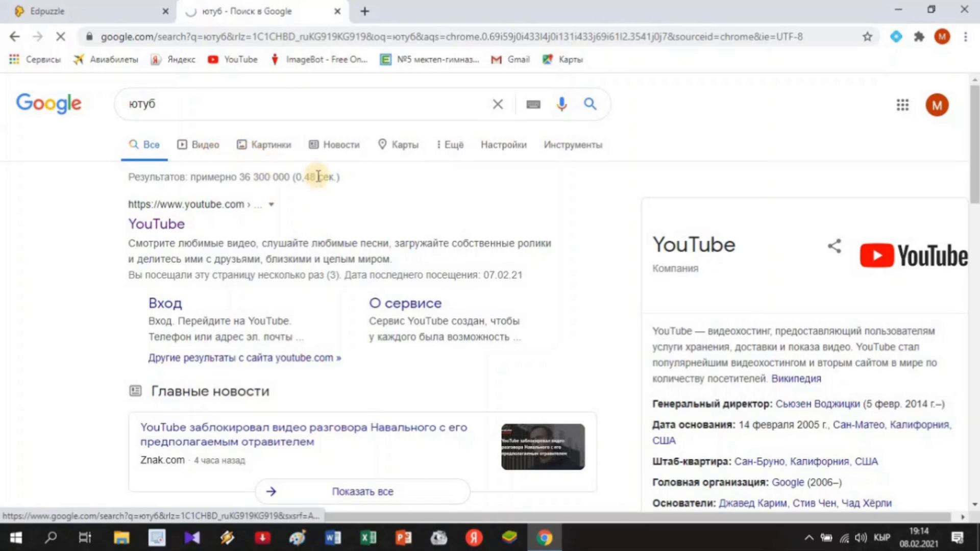
Go to YouTube, search for "аралаш суроолор" and open the video "Миллионер викторинасы-аралаш суроолор"
left_click(405, 225)
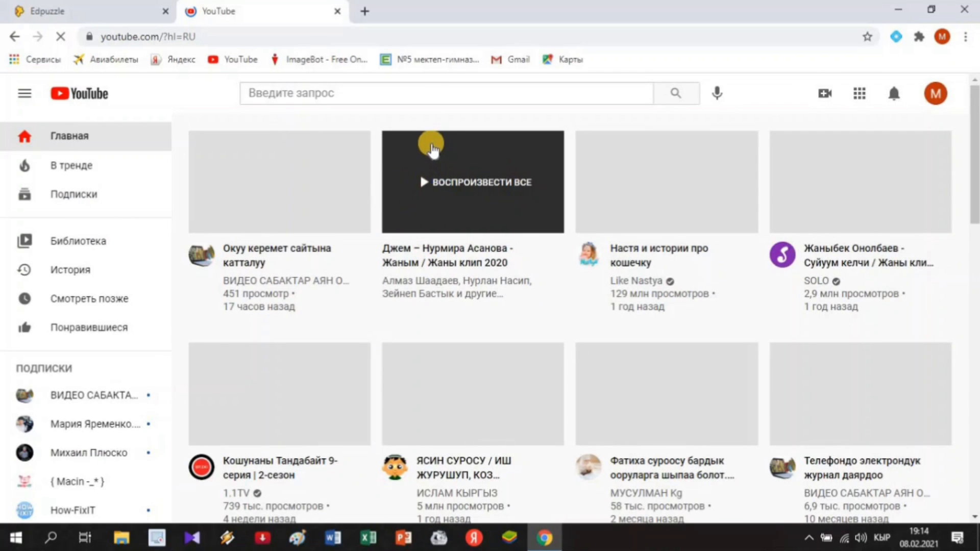
left_click(336, 94)
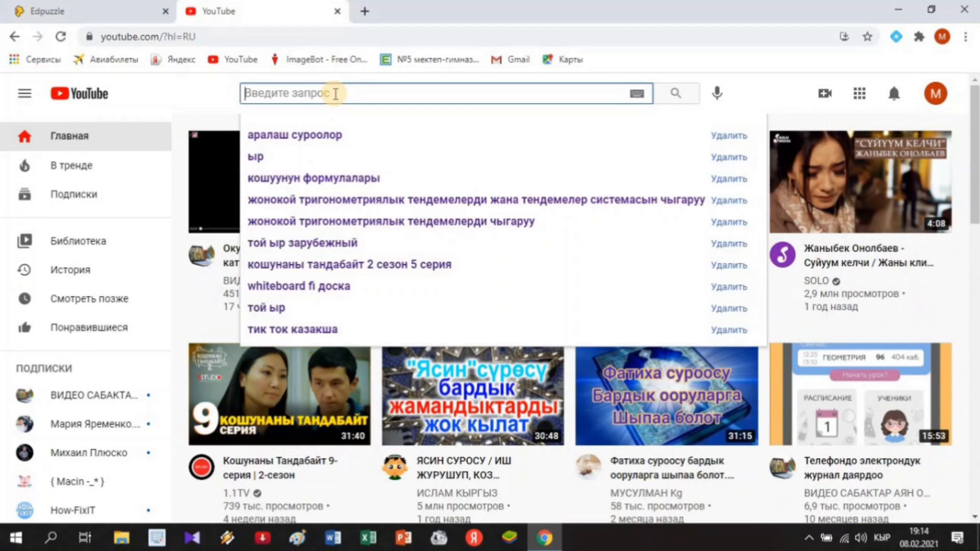
type("а")
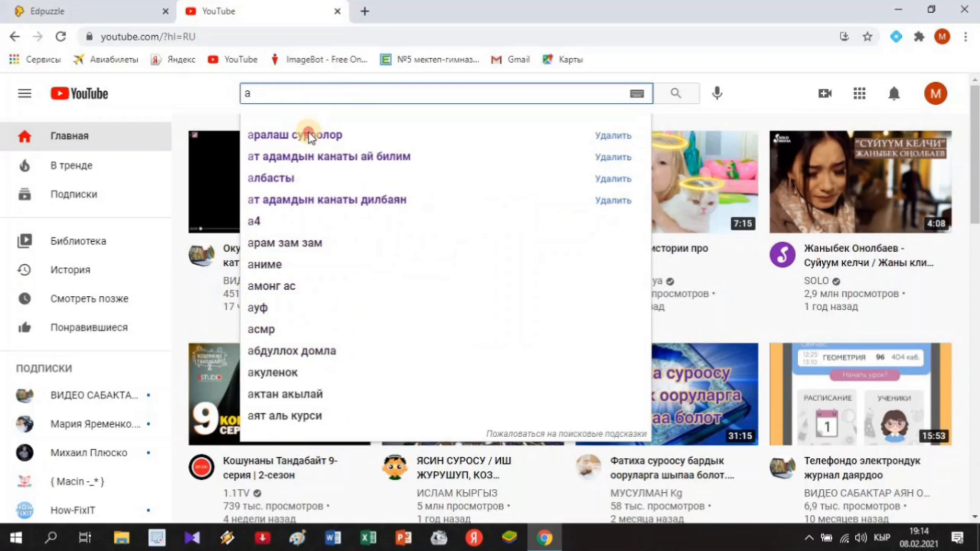
left_click(316, 136)
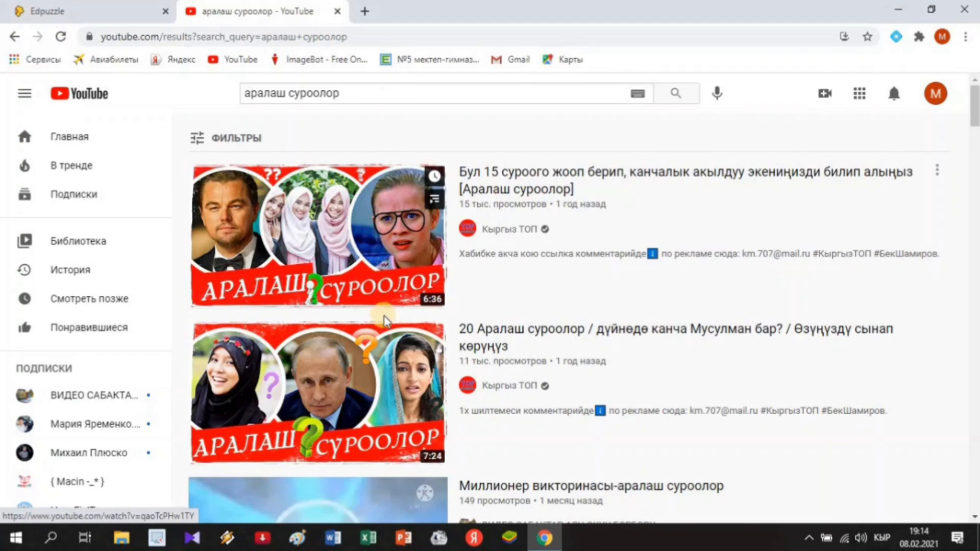
scroll(390, 337, "down", 5)
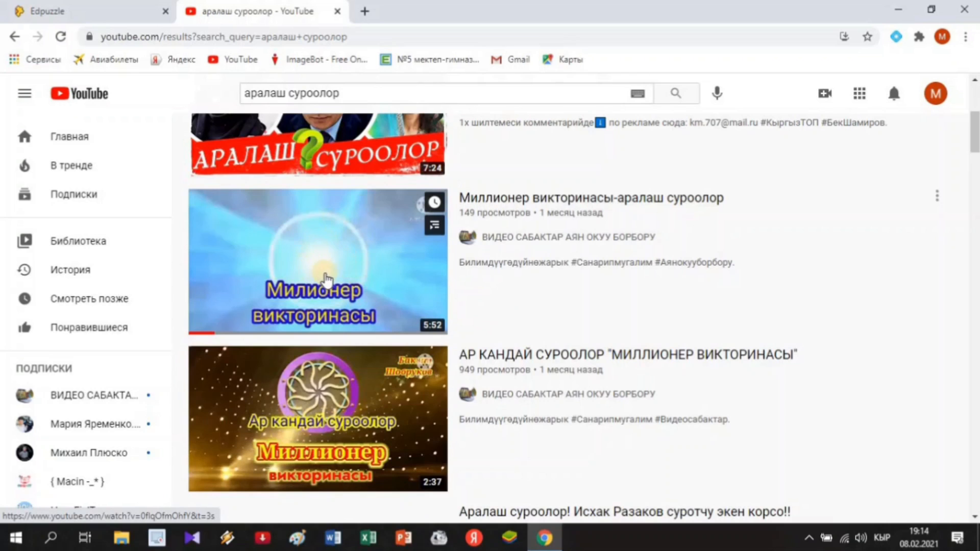
left_click(326, 278)
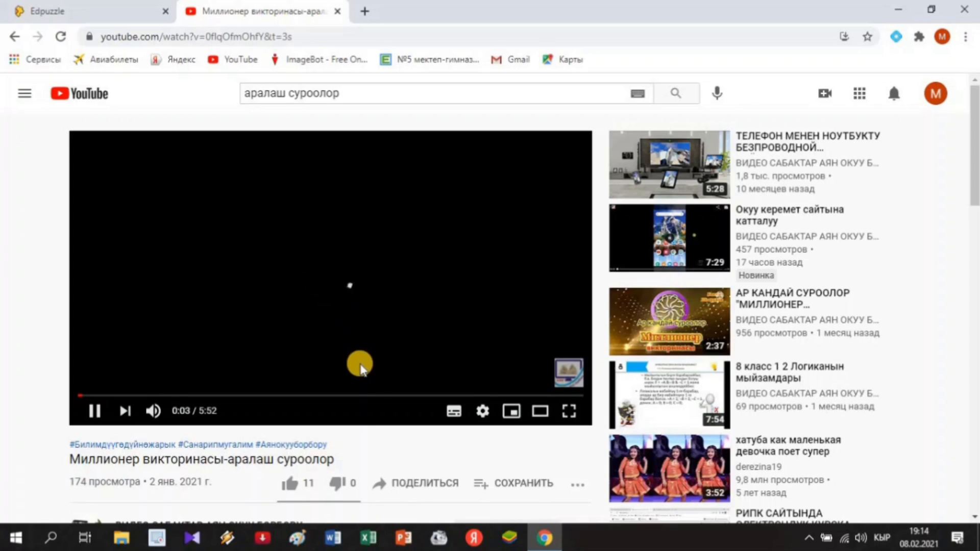
Copy the share link of the open YouTube video and pause its playback
left_click(425, 490)
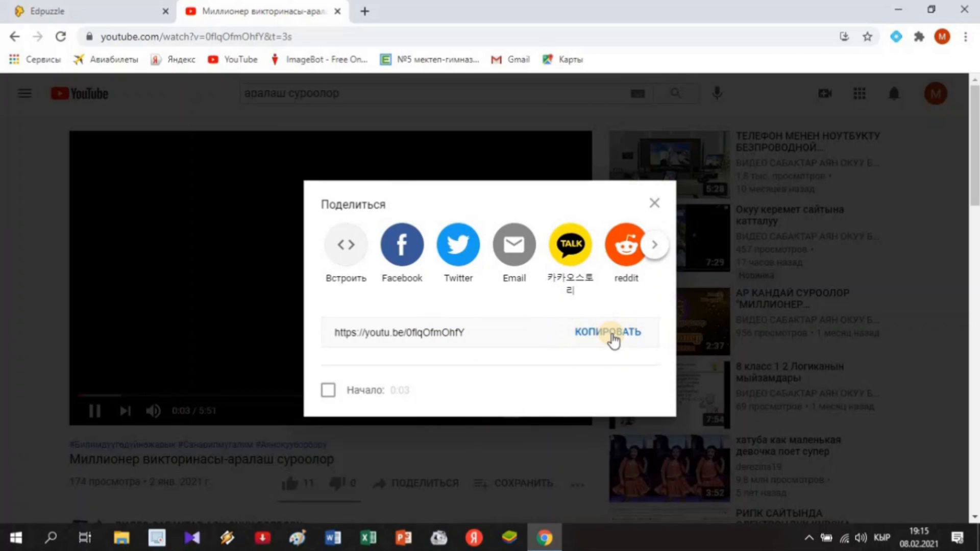
left_click(612, 337)
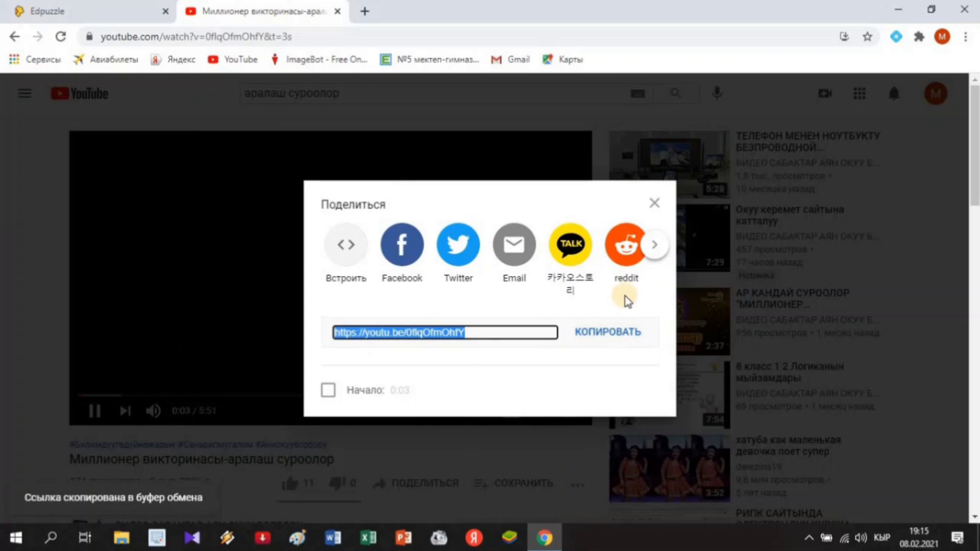
left_click(651, 204)
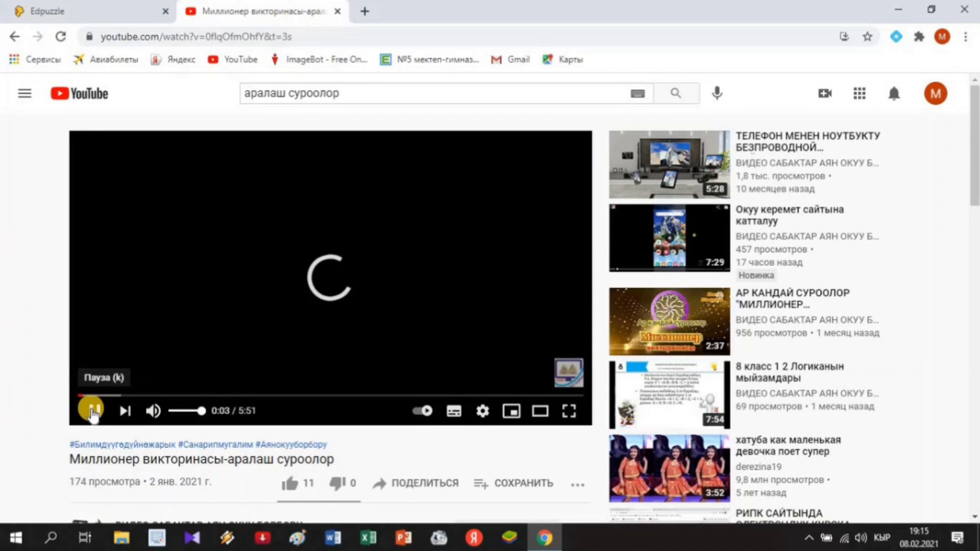
left_click(92, 411)
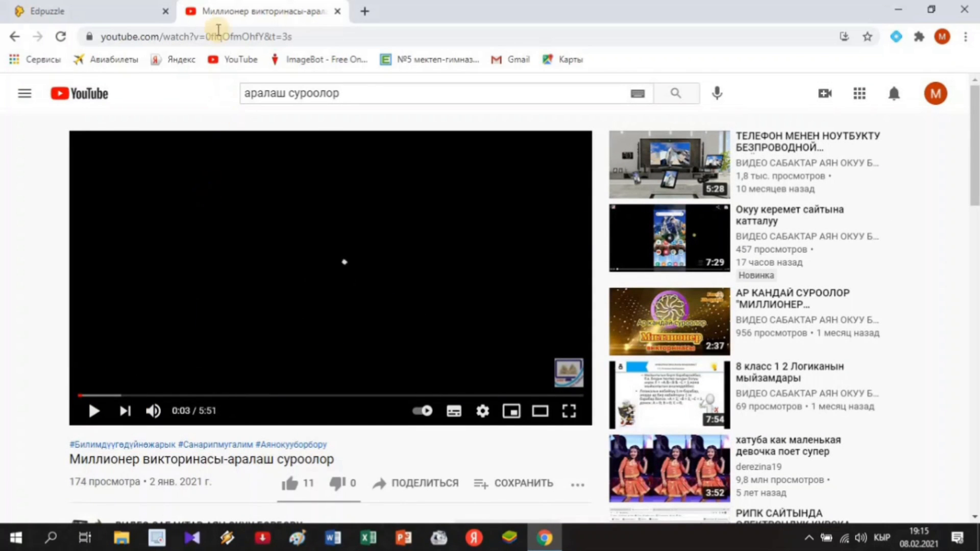
Switch to Edpuzzle, paste the copied link into its YouTube search and open the video for editing
left_click(97, 13)
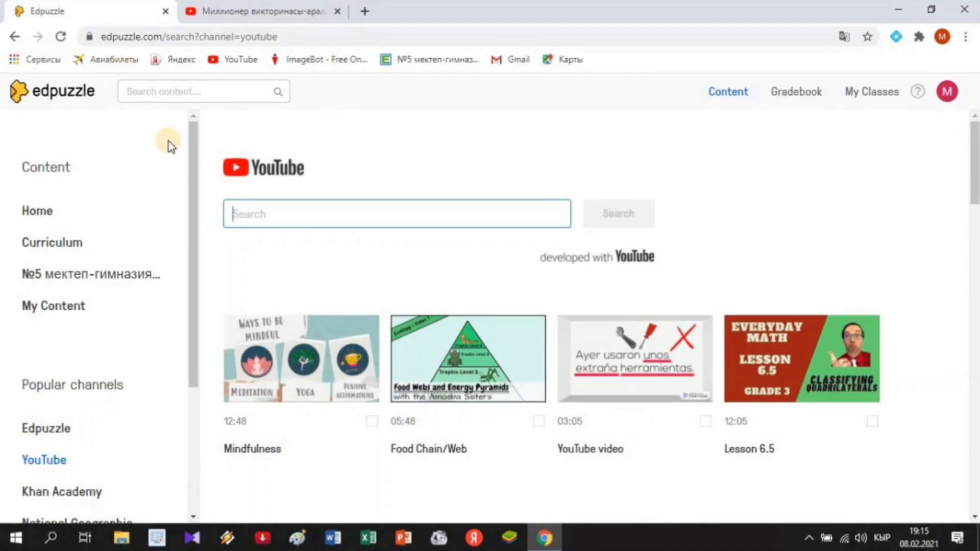
right_click(312, 219)
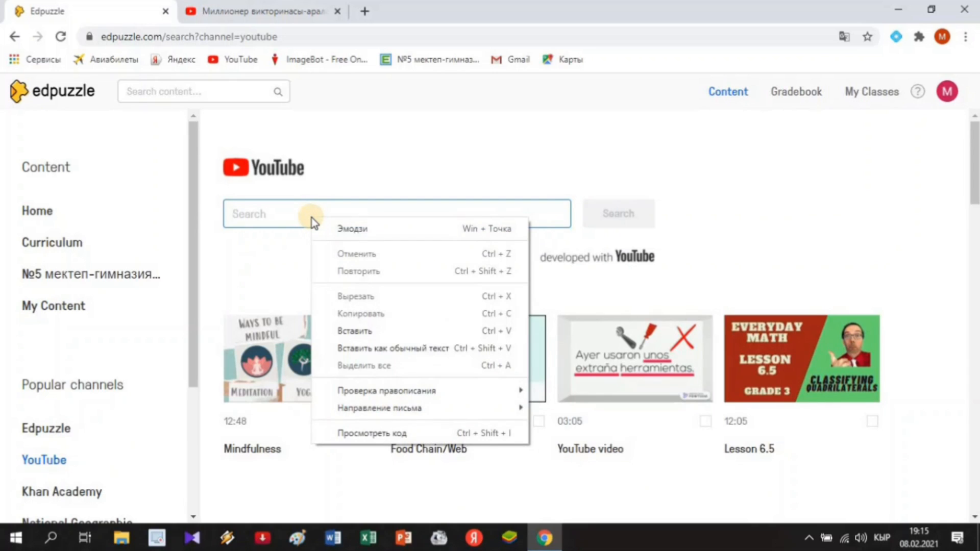
left_click(352, 331)
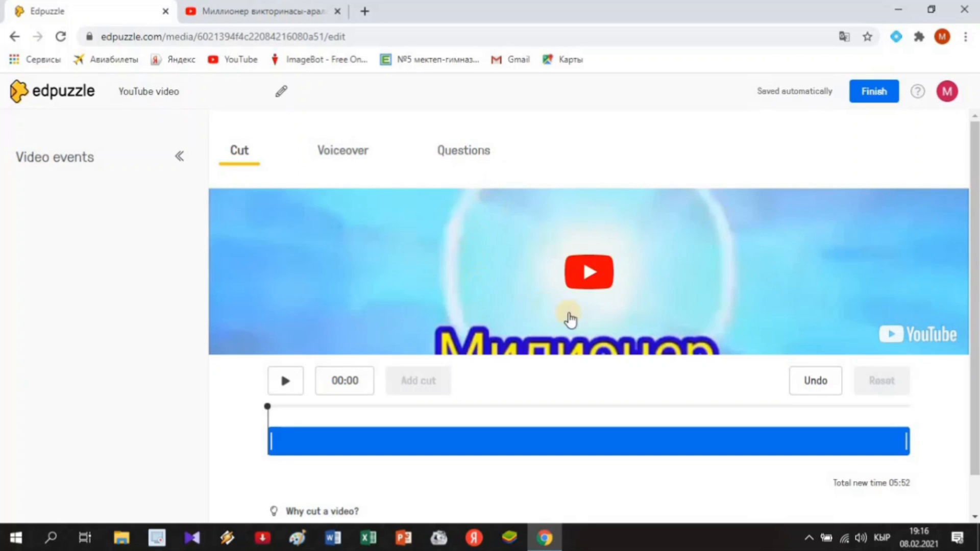
Add a note at 00:00 of the video reading "Видео сабакты көрүү менен суроолорго так жана туура жооп беребиз. Ийгилик!"
left_click(466, 153)
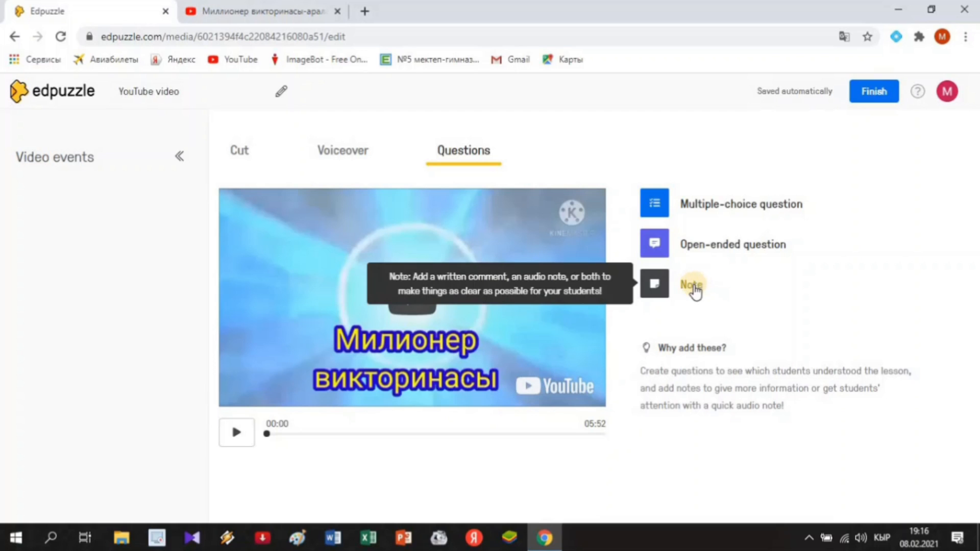
left_click(694, 287)
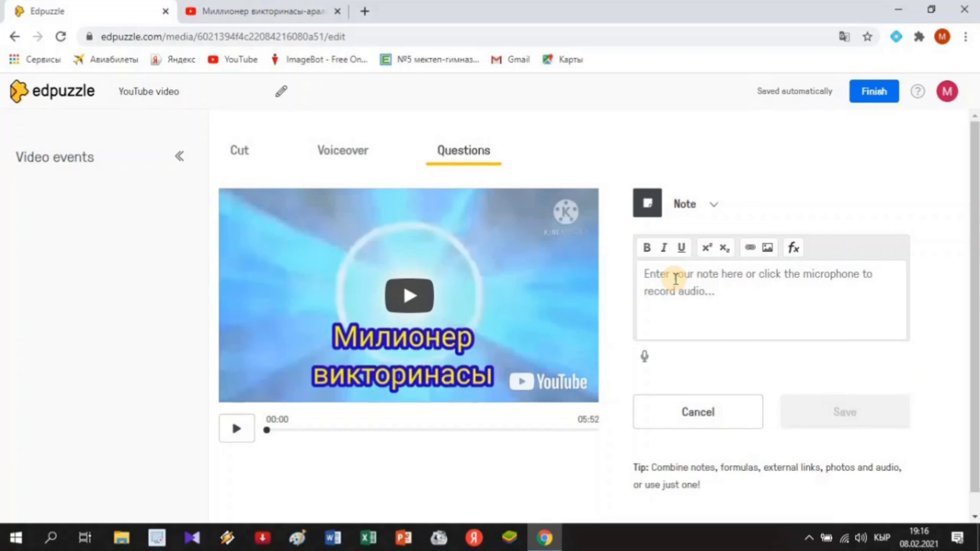
type("В")
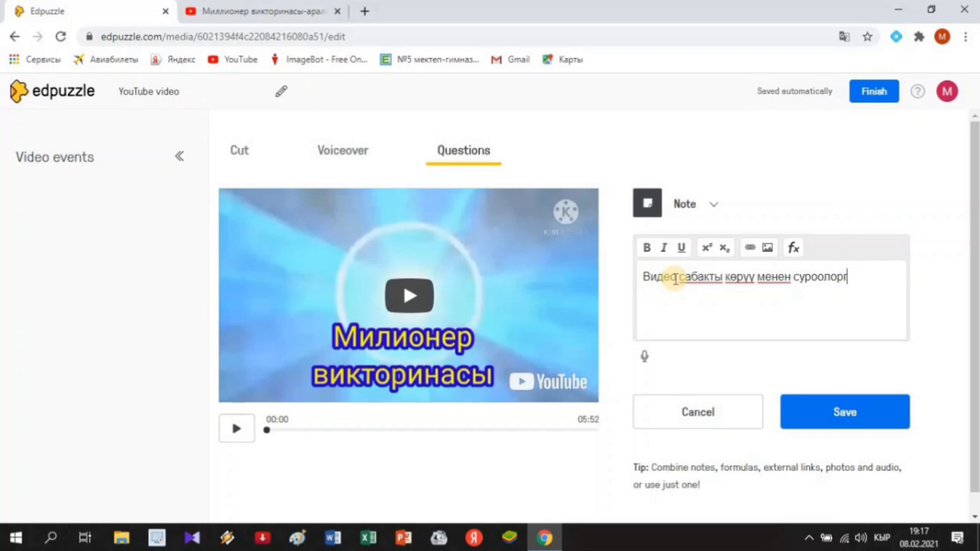
type("ак")
type(" жана ")
type("туура жо")
type("оп бере")
type("б")
type("и")
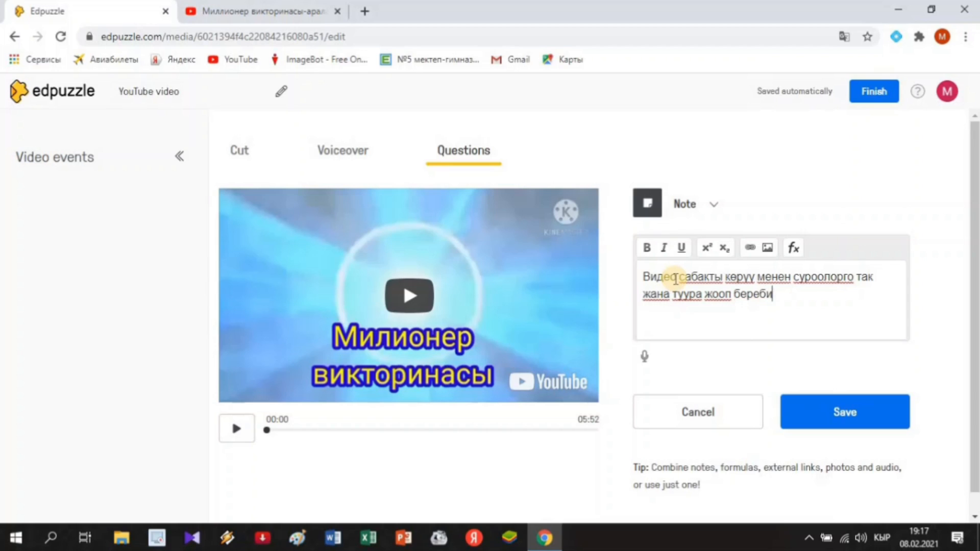
type("з. Ийгилик!")
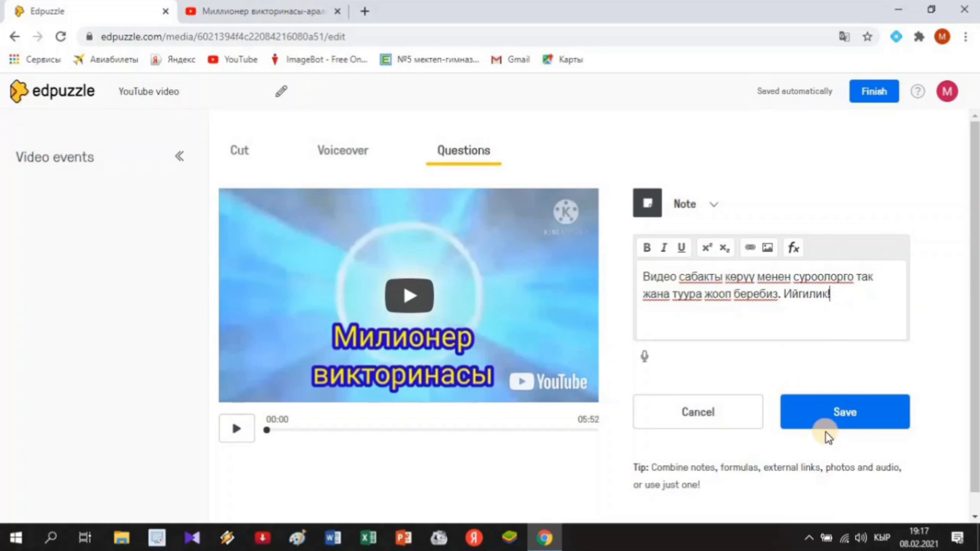
left_click(862, 417)
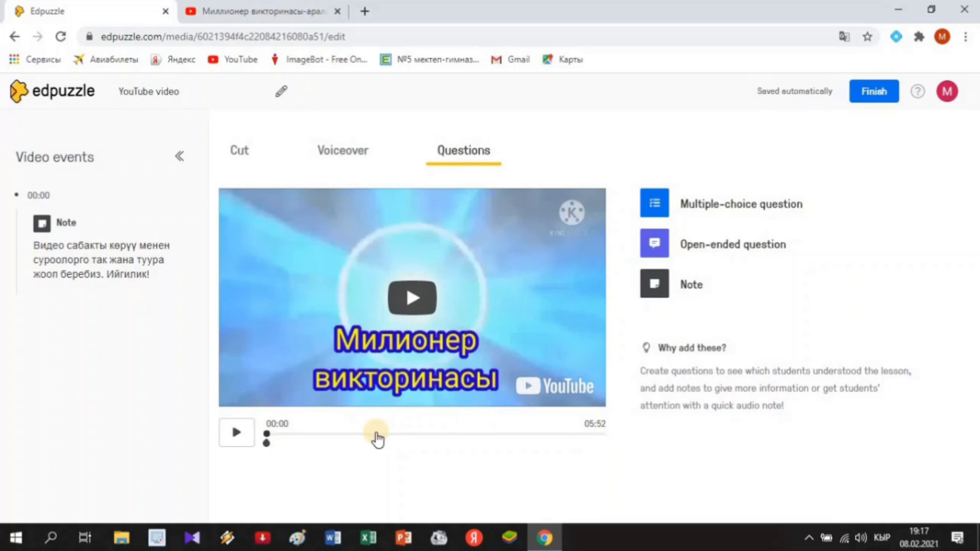
Play the video past the opening note and pause it at 01:04, when the first question's countdown ends
left_click(236, 434)
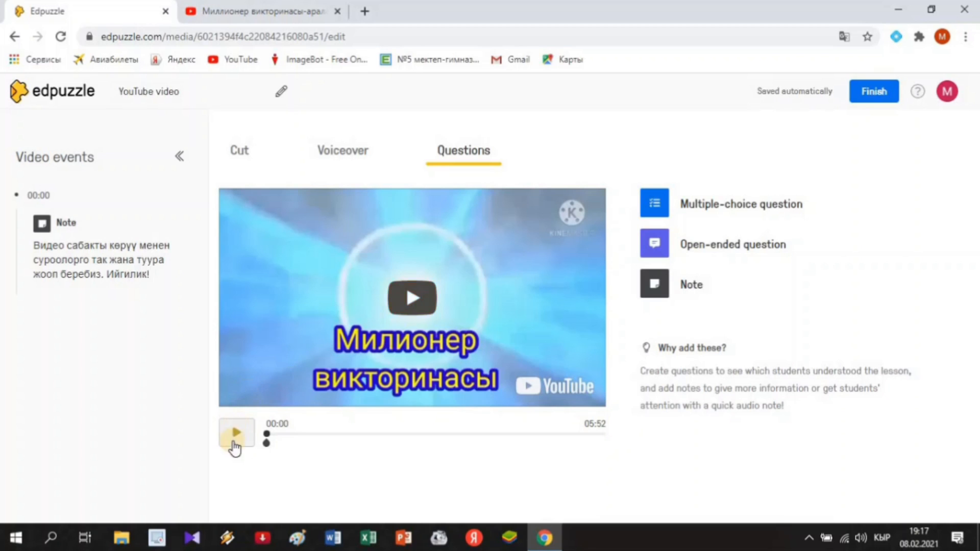
left_click(236, 437)
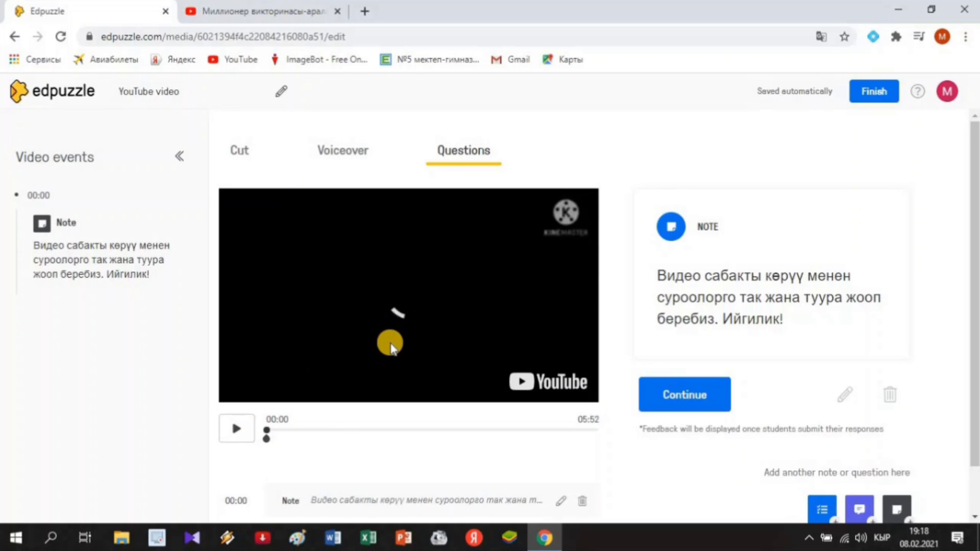
left_click(241, 434)
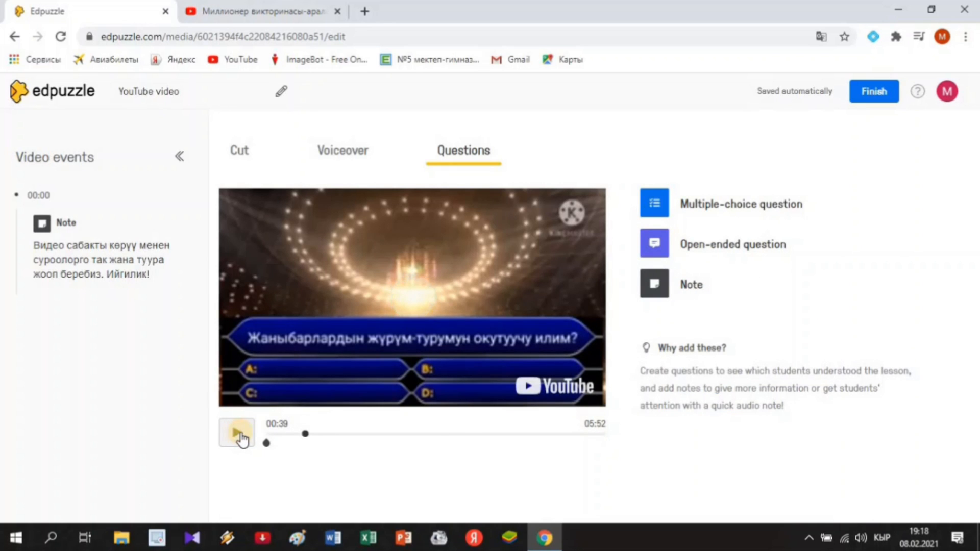
left_click(241, 438)
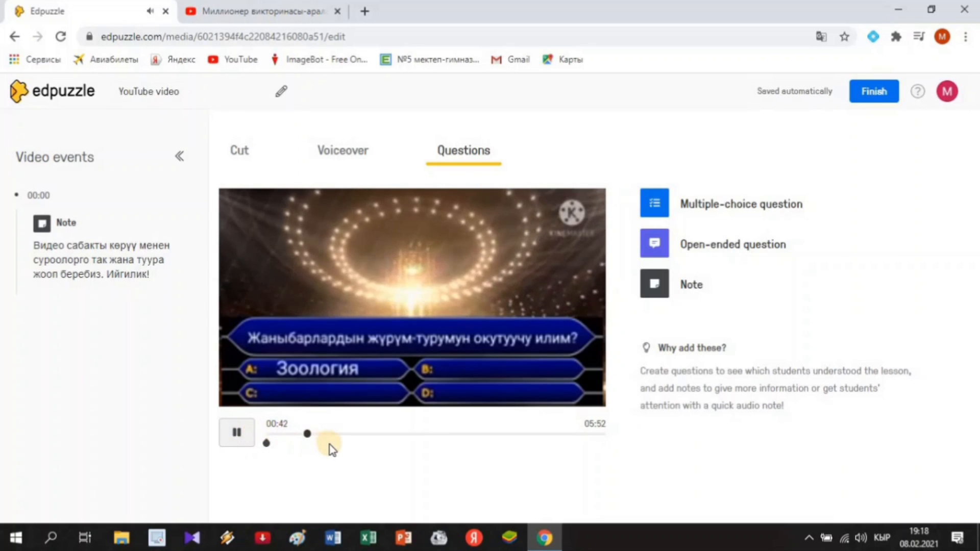
left_click(247, 439)
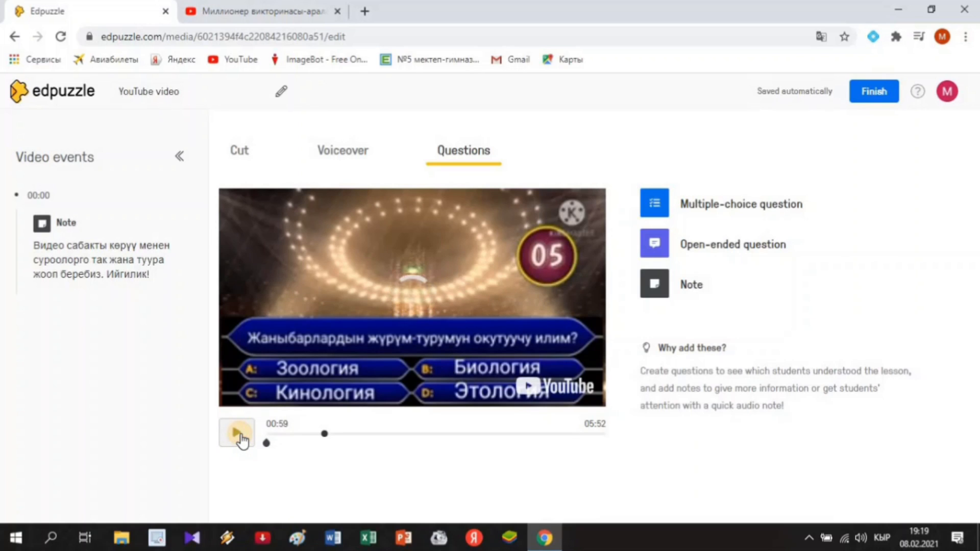
left_click(241, 439)
left_click(244, 442)
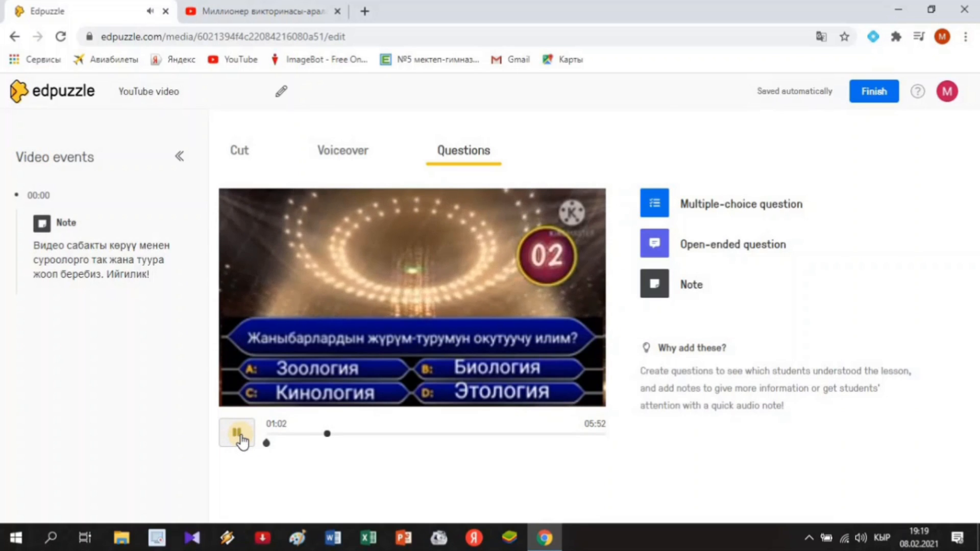
left_click(242, 439)
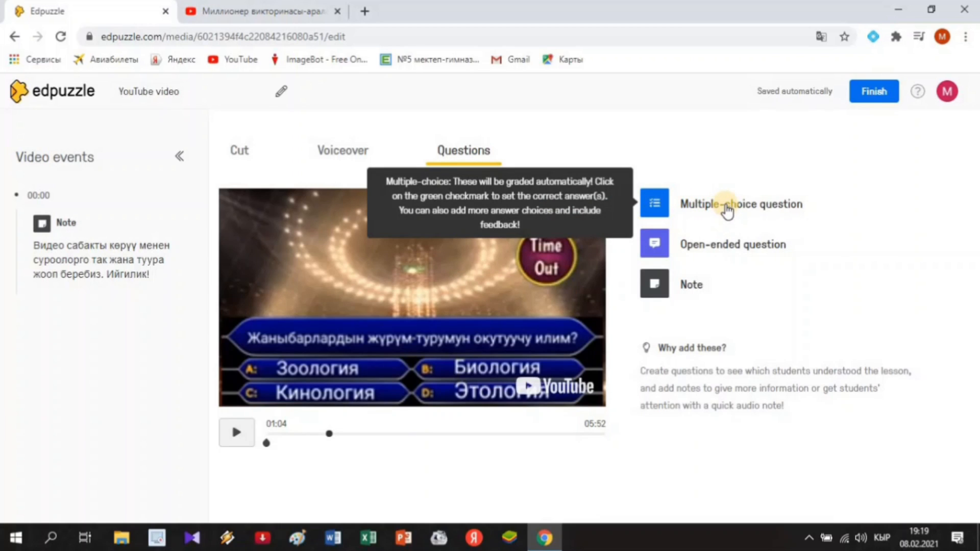
Add a multiple-choice question at 01:04 of the video reading "Жаныбарлардын жүрүм-турумун окутуучу илим?"
left_click(726, 208)
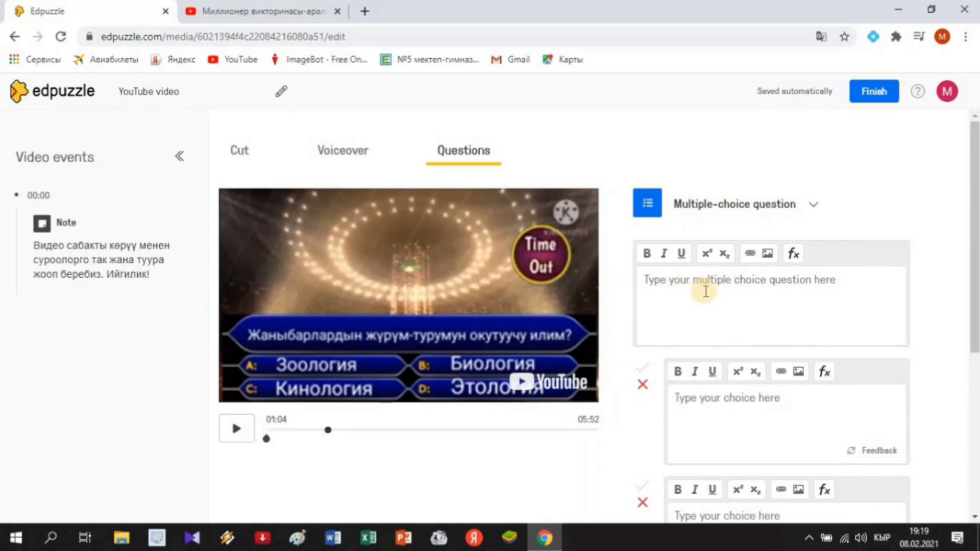
left_click(730, 280)
type("Ж")
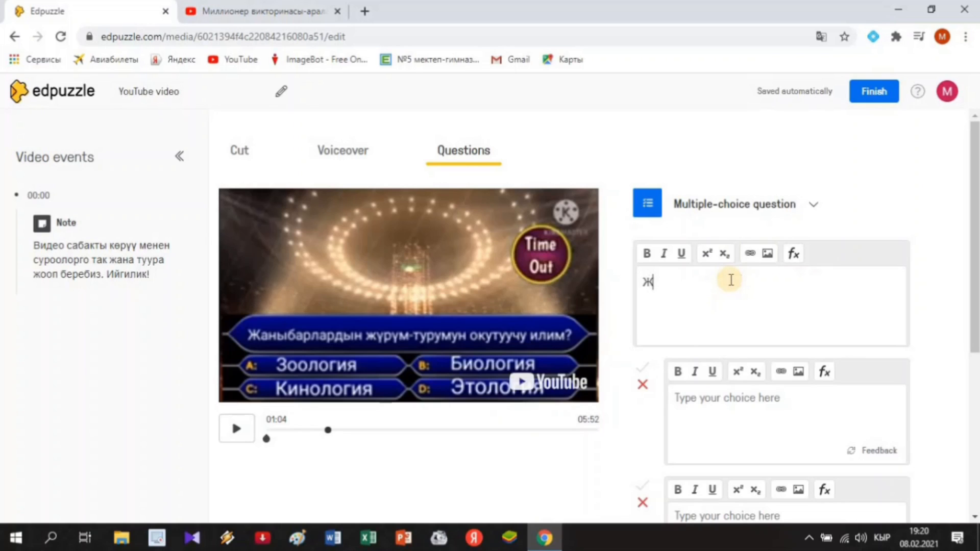
type("аныбарлардын")
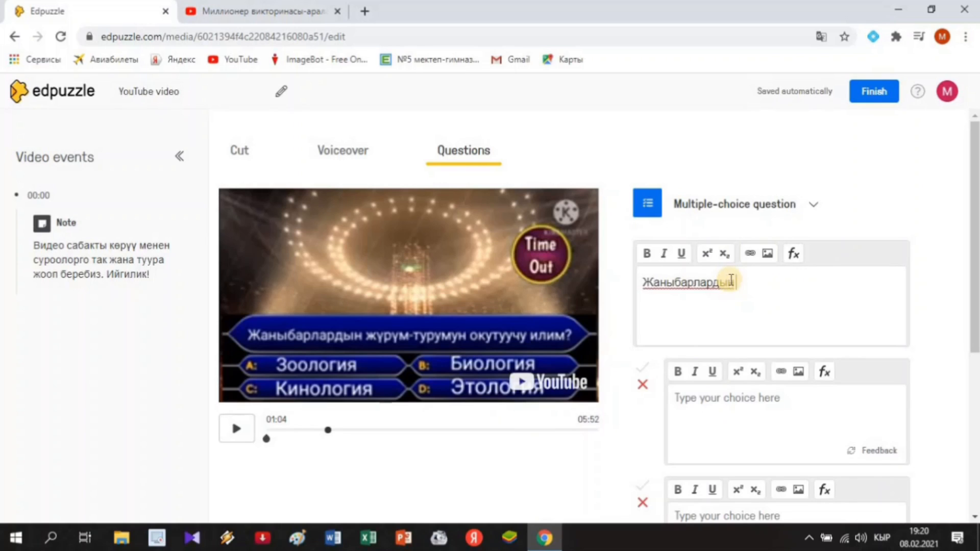
type(" журум-турумун")
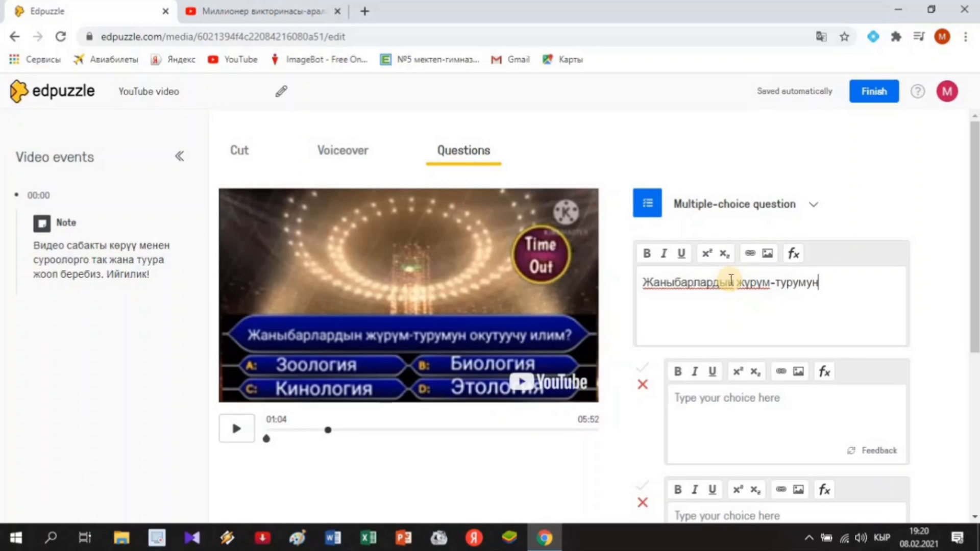
type(" окутуучу или")
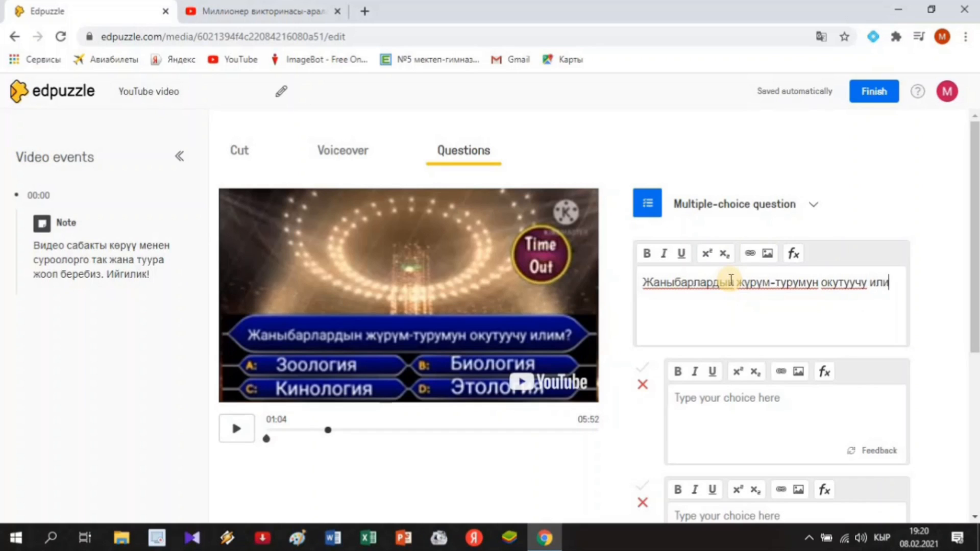
type("м?")
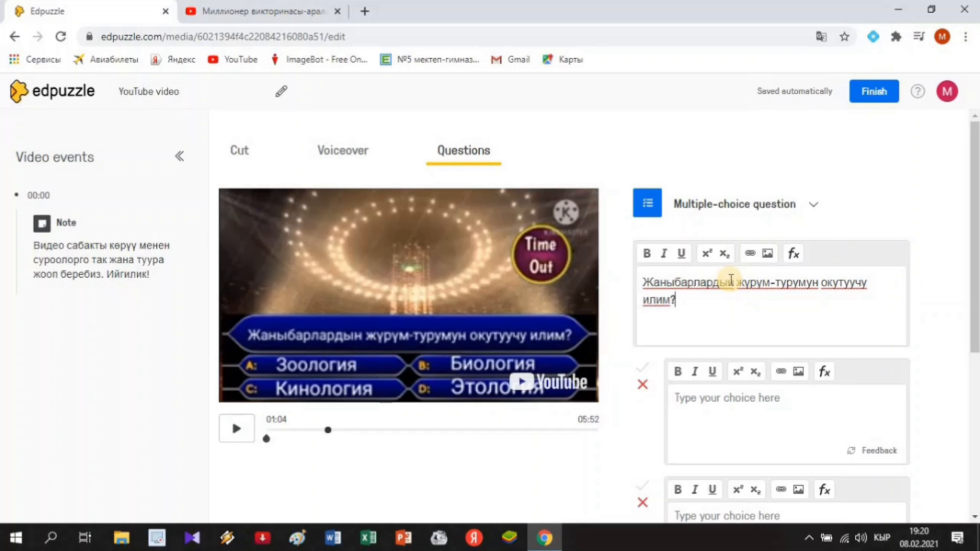
Give the animal-behaviour question four answer choices in this order: Зоология, Биология, Кинология and Этология
left_click(720, 404)
type("Зоология")
scroll(710, 376, "down", 3)
left_click(708, 374)
type("Биология")
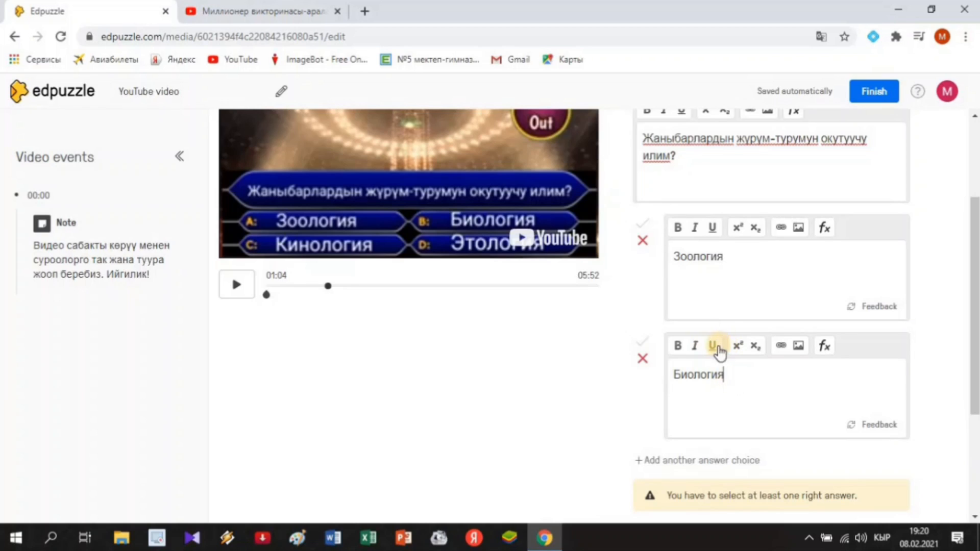
left_click(682, 462)
scroll(694, 479, "down", 3)
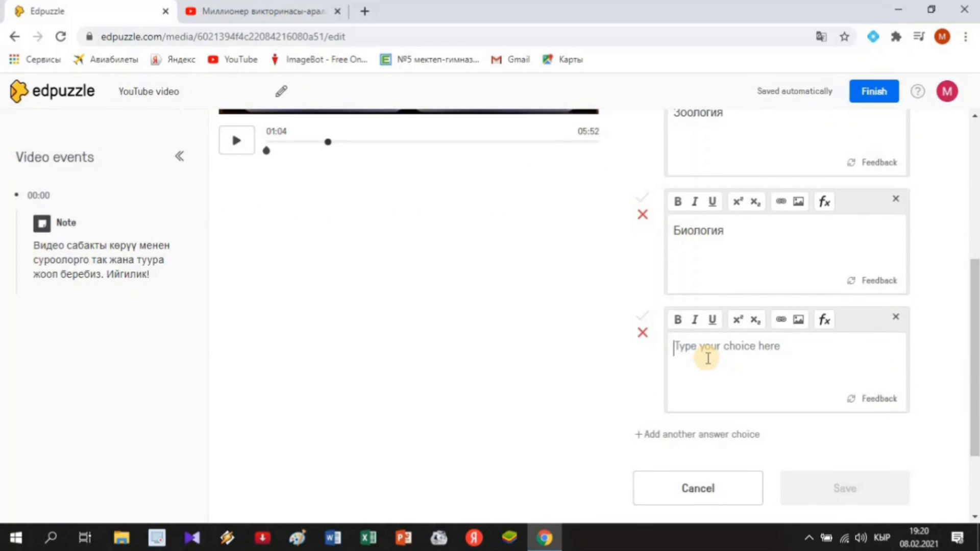
type("Кинология")
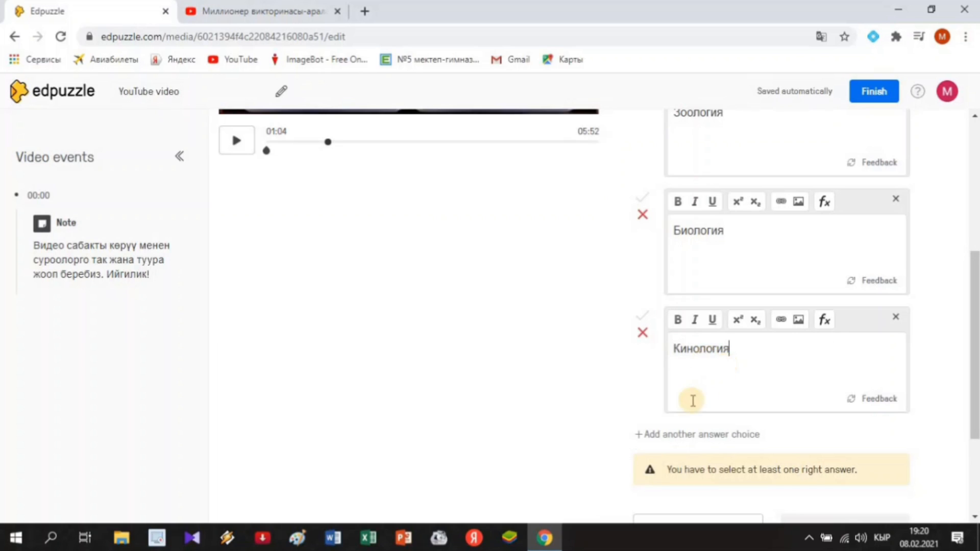
left_click(671, 436)
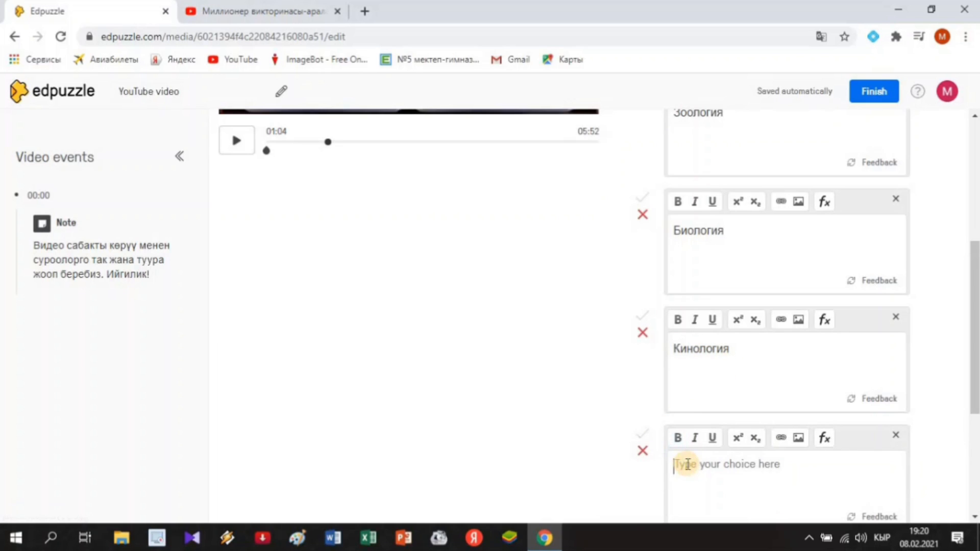
type("Этол")
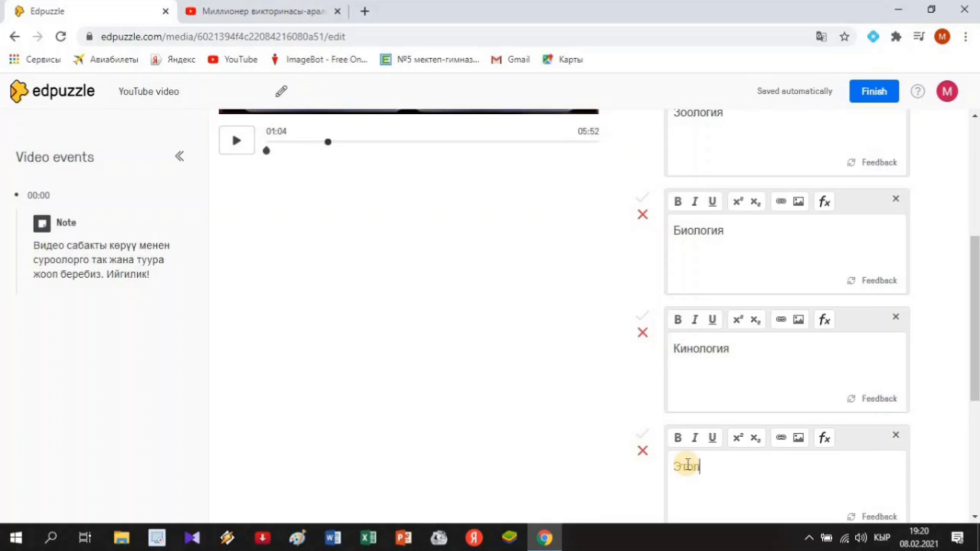
type("огия")
scroll(672, 392, "down", 4)
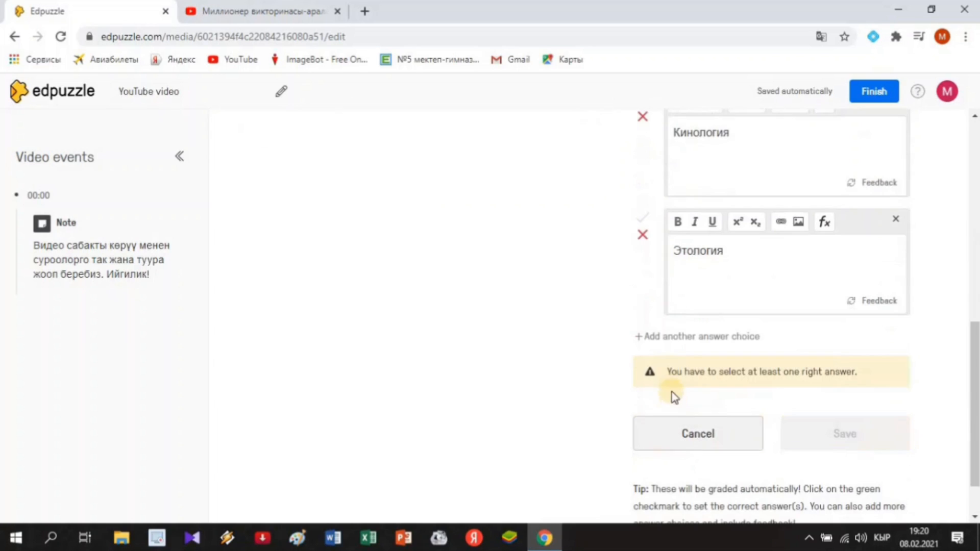
left_click(670, 337)
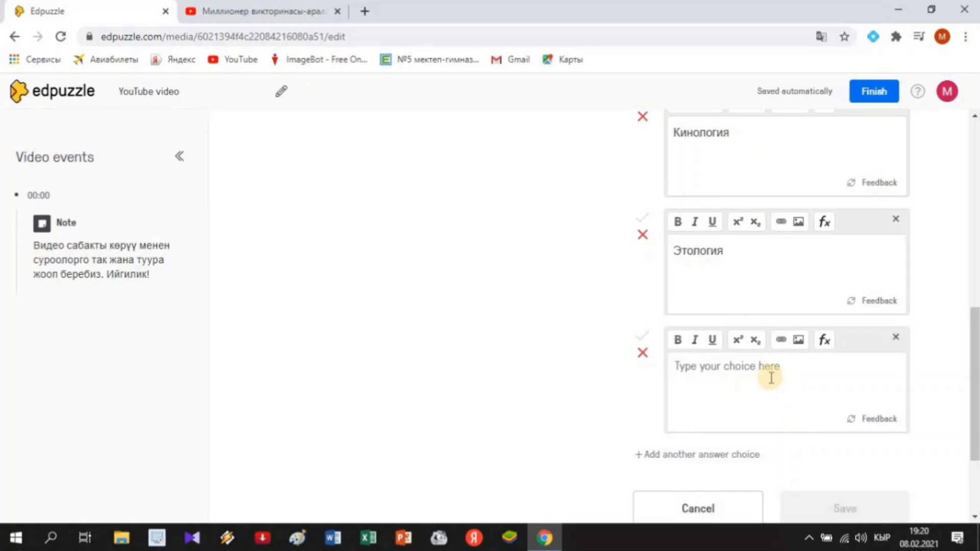
left_click(896, 335)
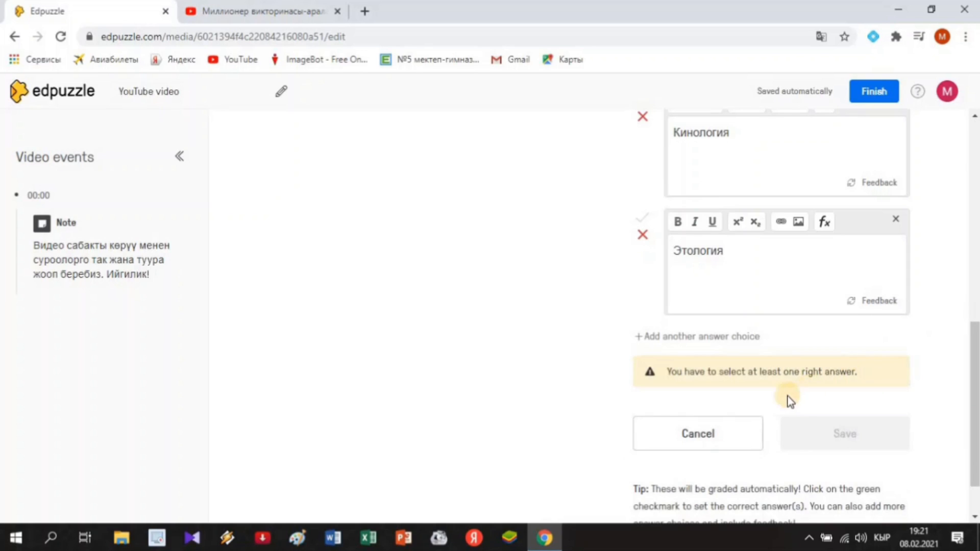
Mark Этология as the correct answer and save the question
scroll(780, 379, "up", 1)
scroll(780, 379, "up", 5)
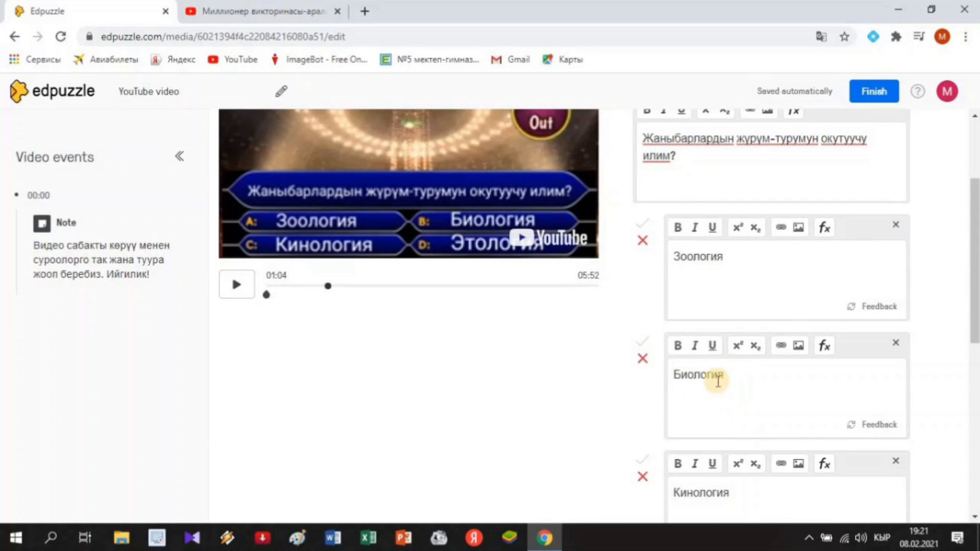
scroll(718, 388, "down", 3)
scroll(717, 407, "down", 3)
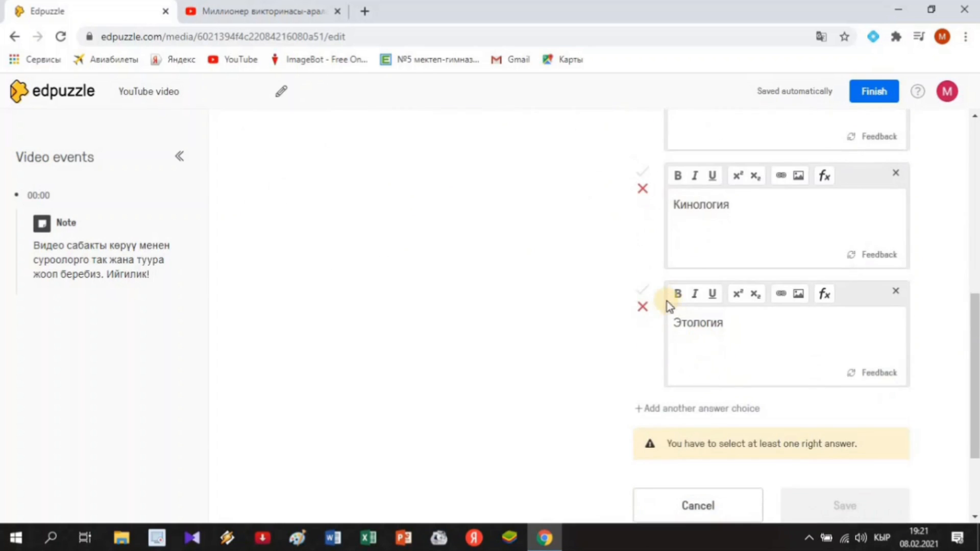
left_click(641, 290)
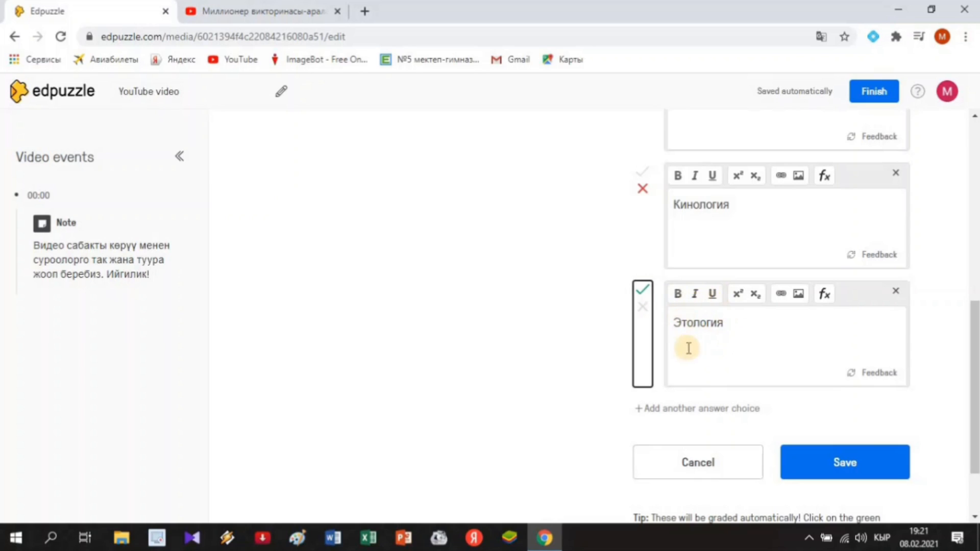
left_click(835, 463)
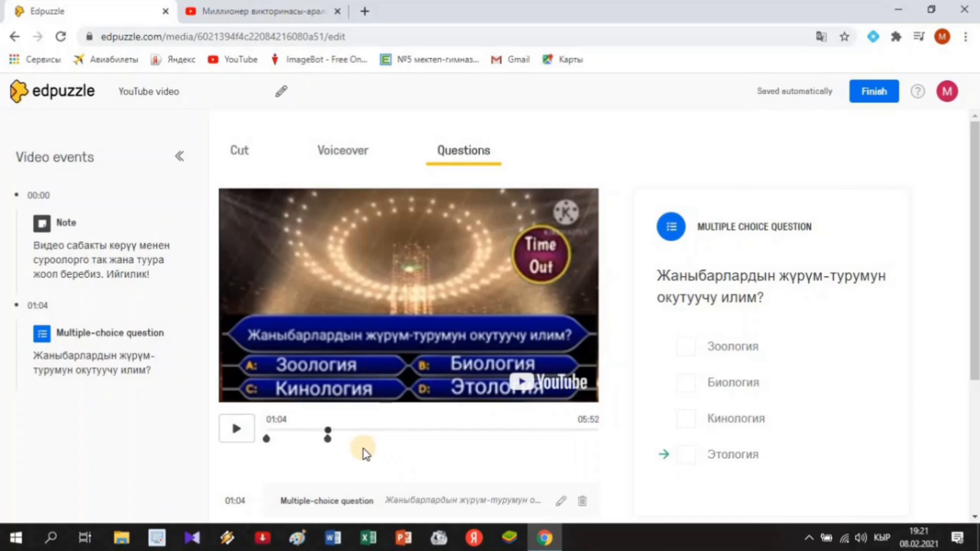
Play the video on to 01:39, pause it and add a multiple-choice question reading "Кайсы планетада бир сутка бир жылга жакыныраак?"
left_click(238, 432)
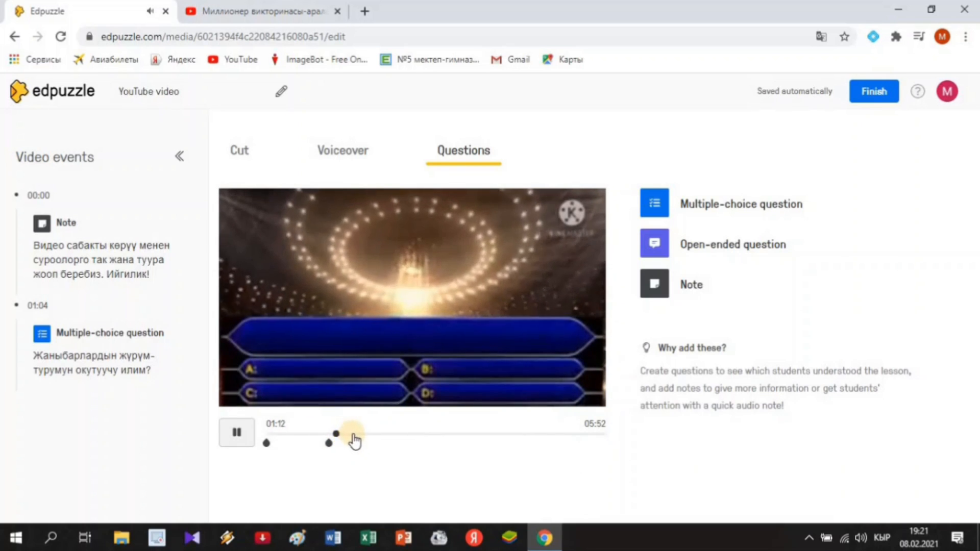
left_click(239, 436)
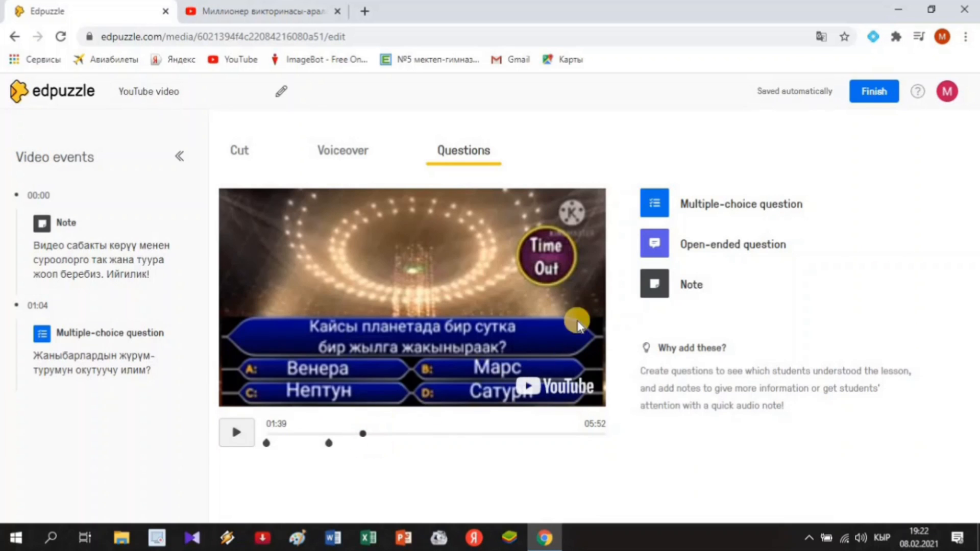
left_click(739, 206)
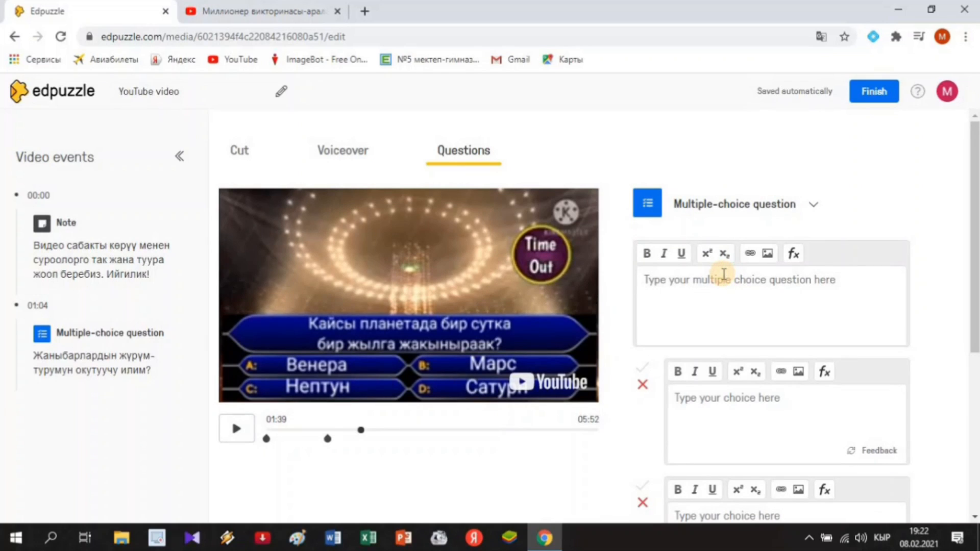
type("Кайсы")
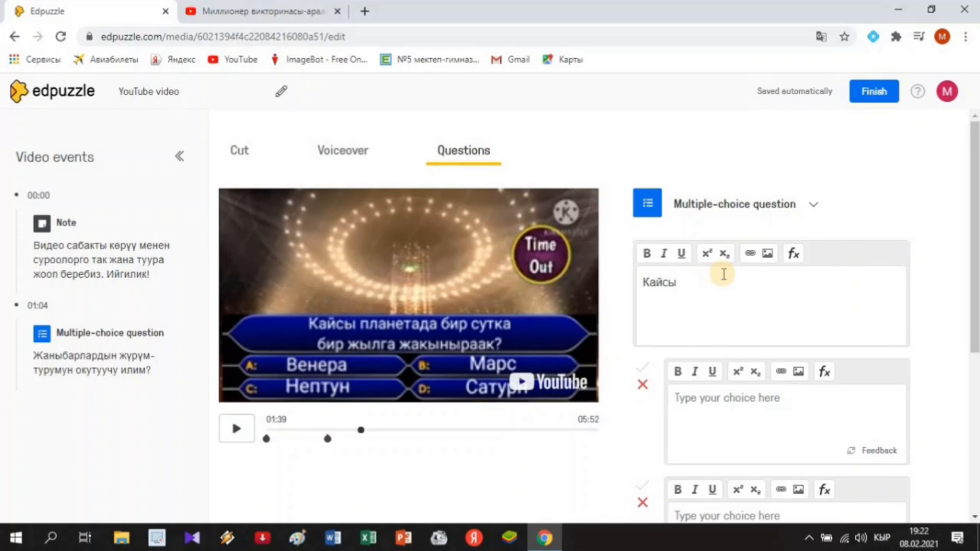
type(" планетада бир сутка ")
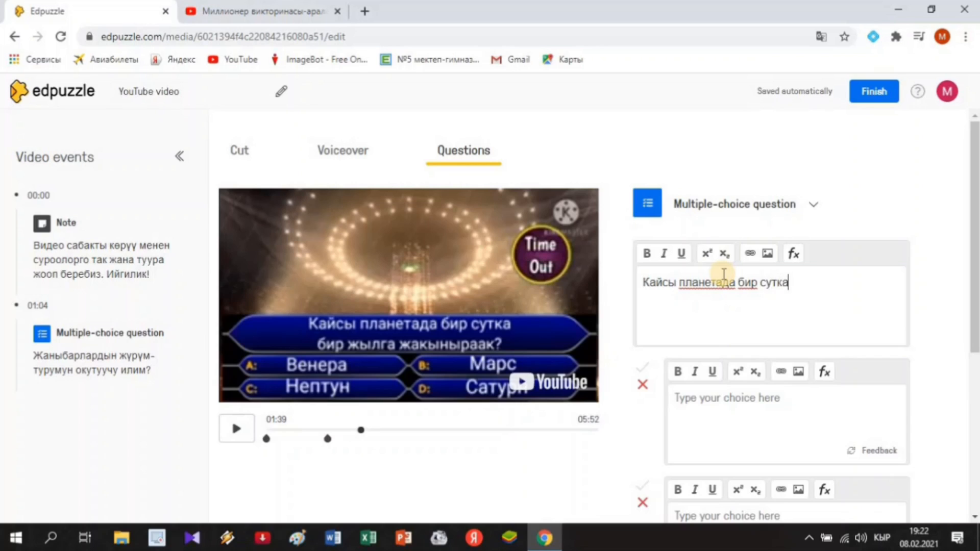
type("бир жылга жакыныр")
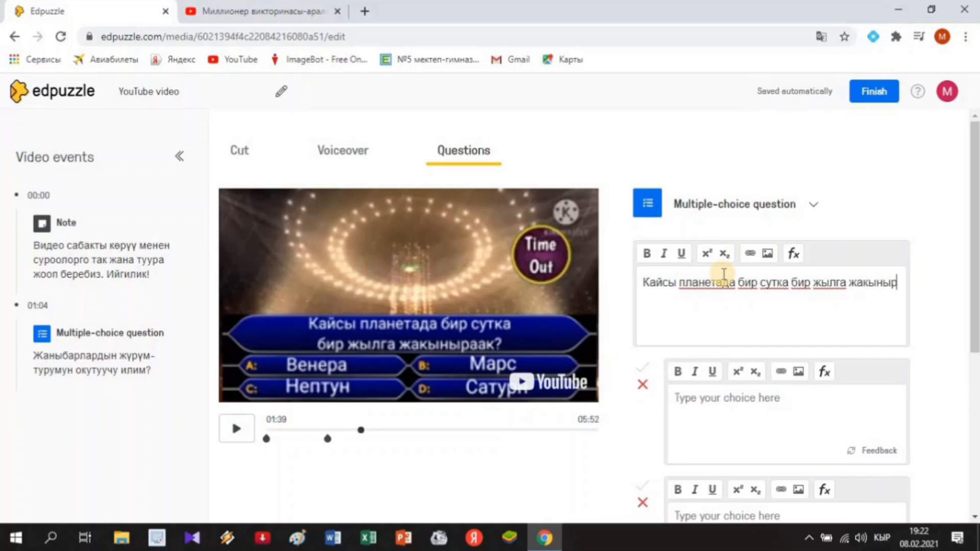
type("аак?")
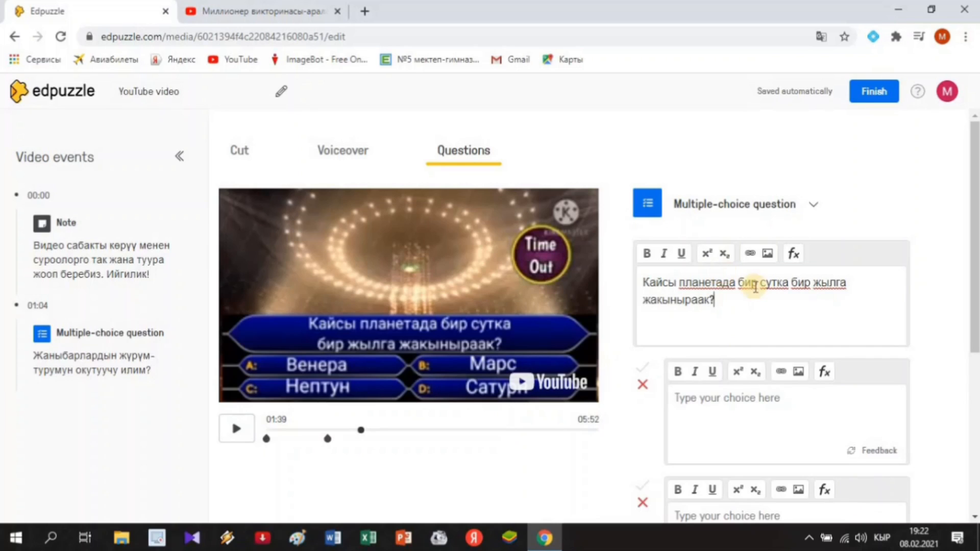
Give the planet question four answer choices in this order: Венера, Марс, Нептун and Сатурн
left_click(733, 399)
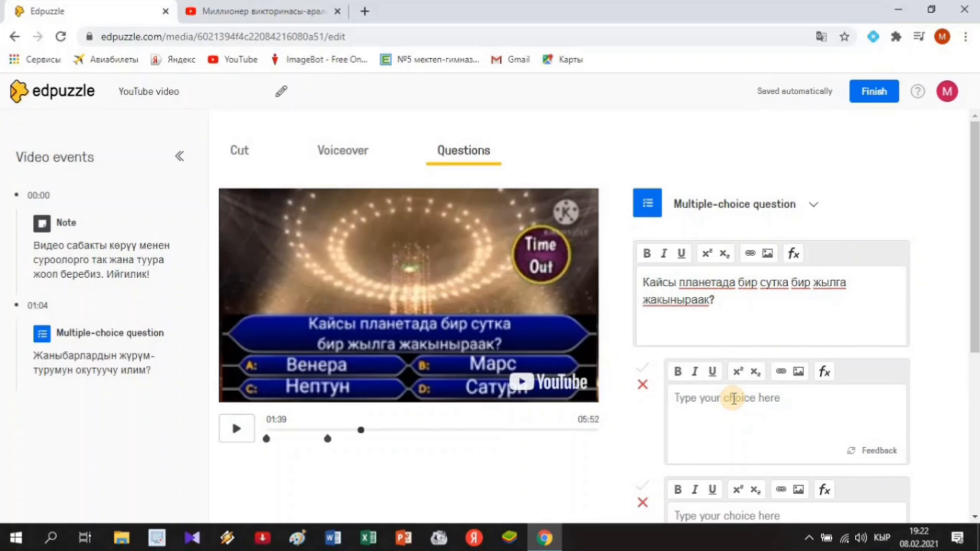
type("Венера")
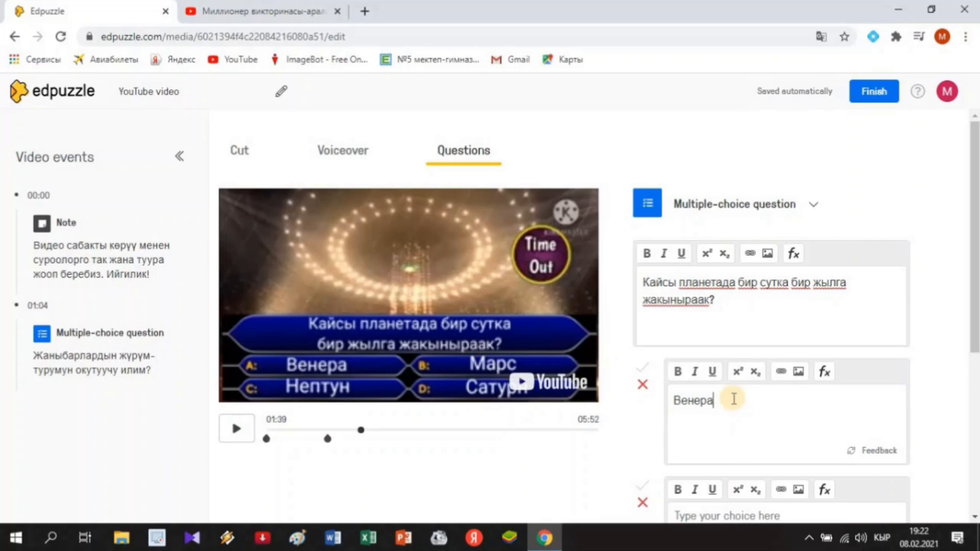
scroll(731, 411, "down", 3)
left_click(729, 389)
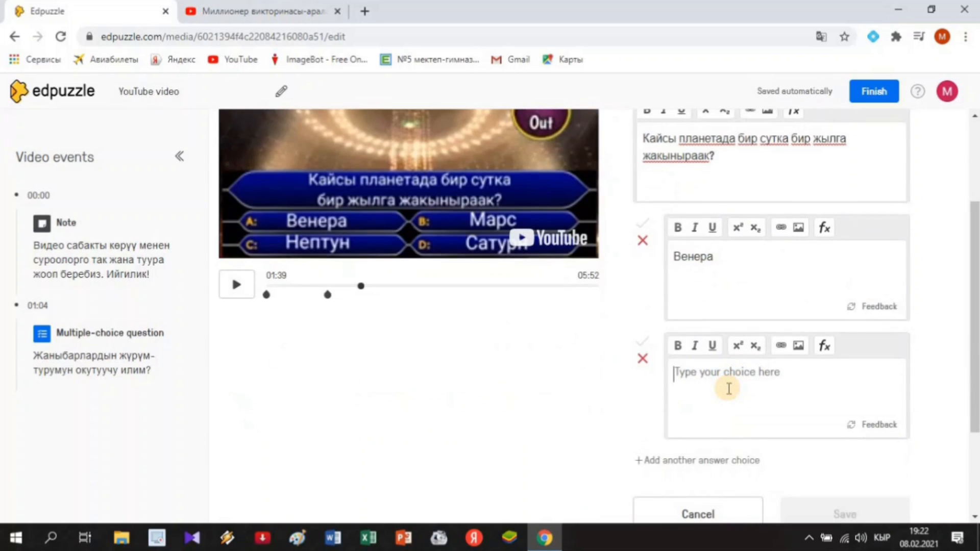
type("Марс")
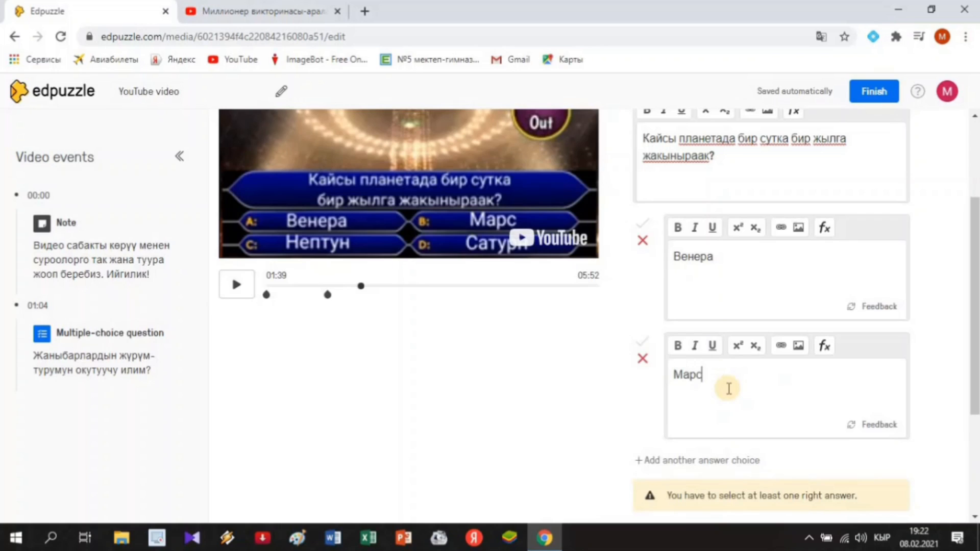
left_click(725, 461)
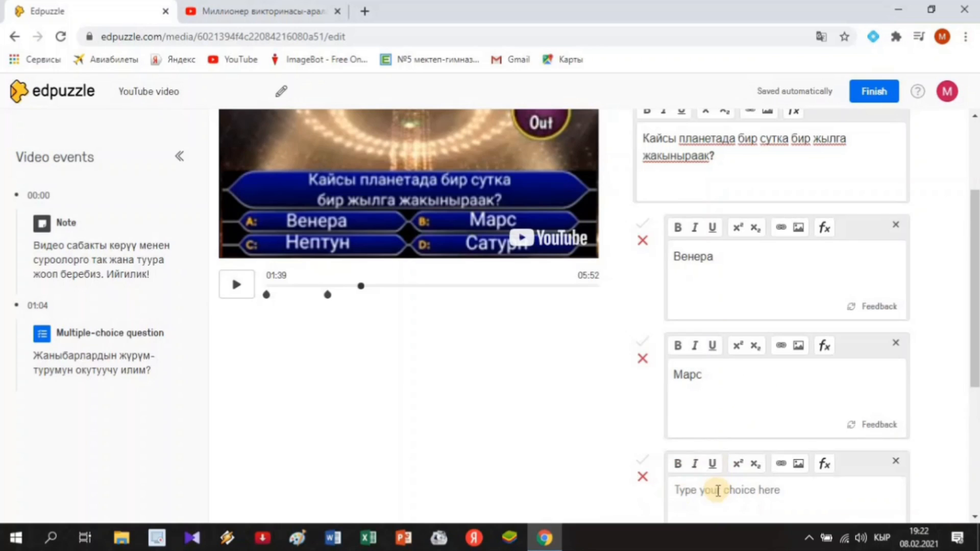
type("Нептун")
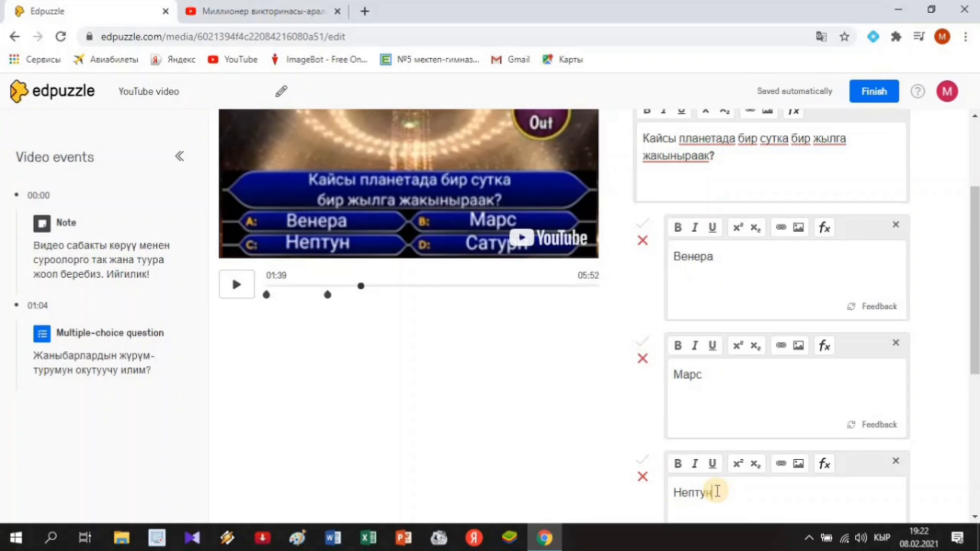
scroll(685, 448, "down", 3)
left_click(682, 435)
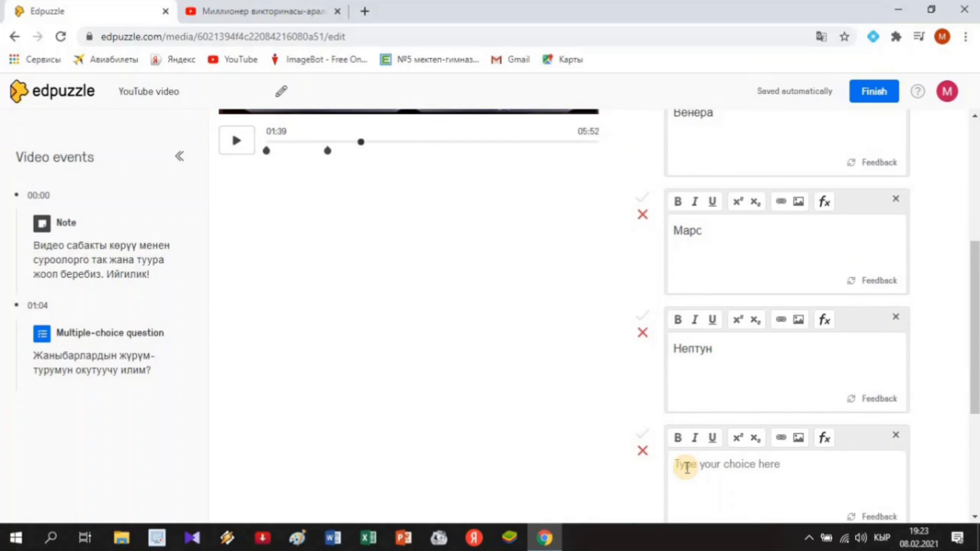
type("Сатурн")
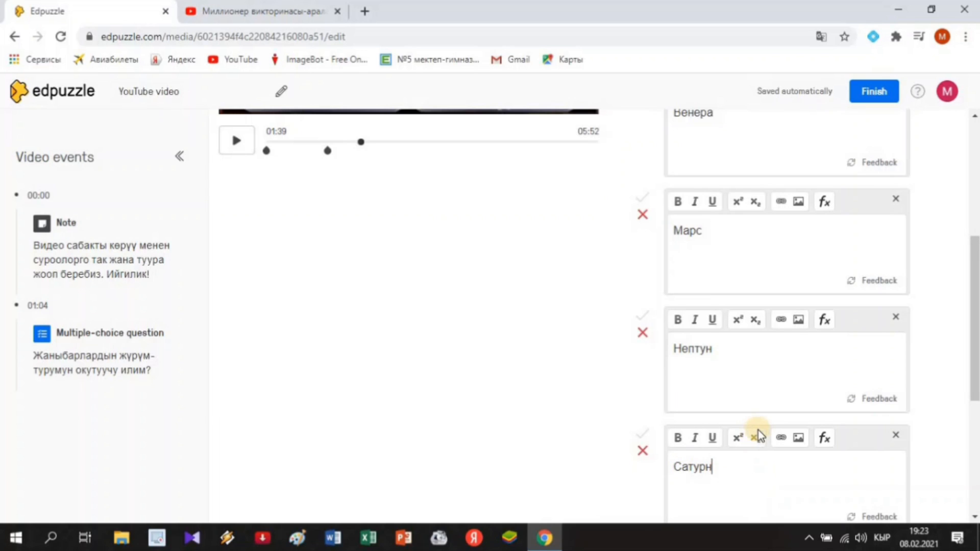
Mark Венера as the correct answer to the planet question
scroll(758, 430, "up", 2)
scroll(758, 430, "up", 2)
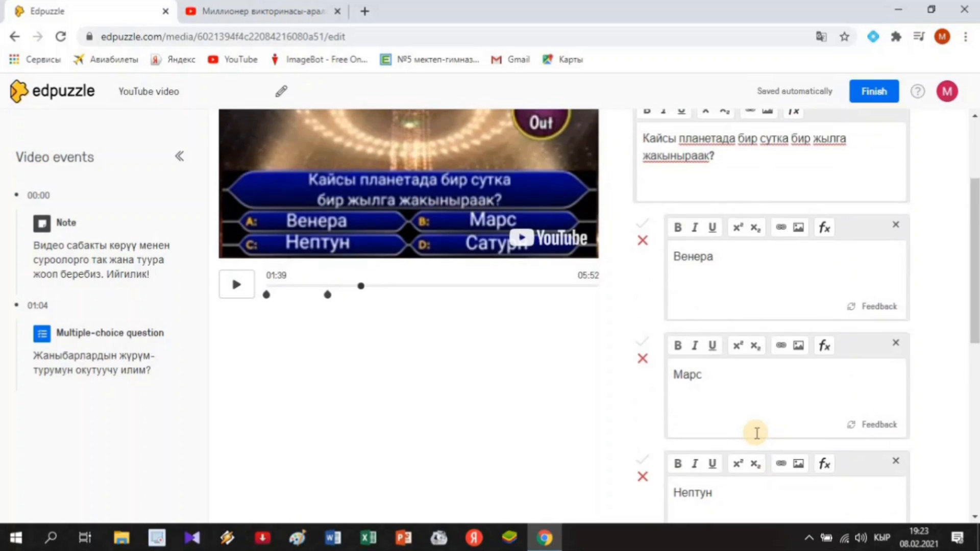
left_click(644, 224)
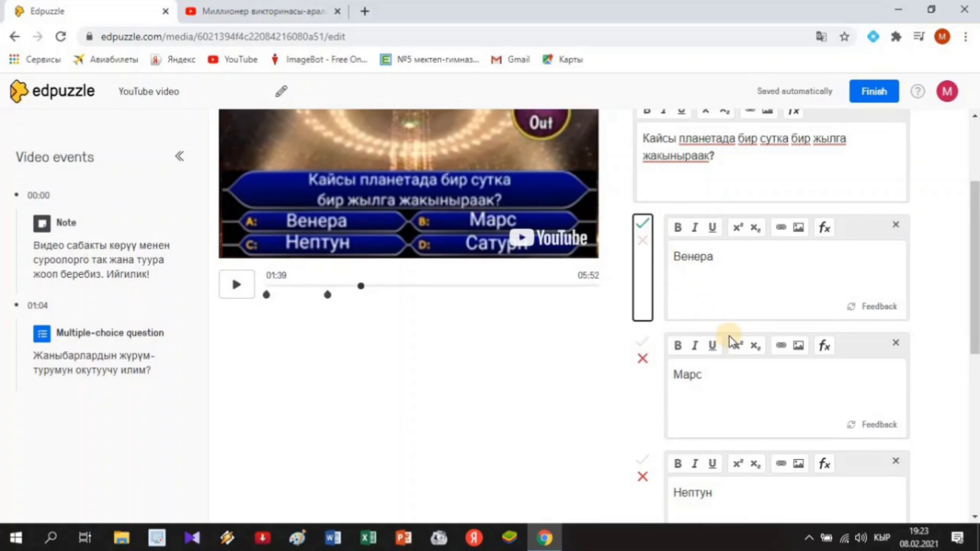
Save the planet question and finish editing the interactive video lesson
scroll(731, 341, "down", 6)
left_click(816, 387)
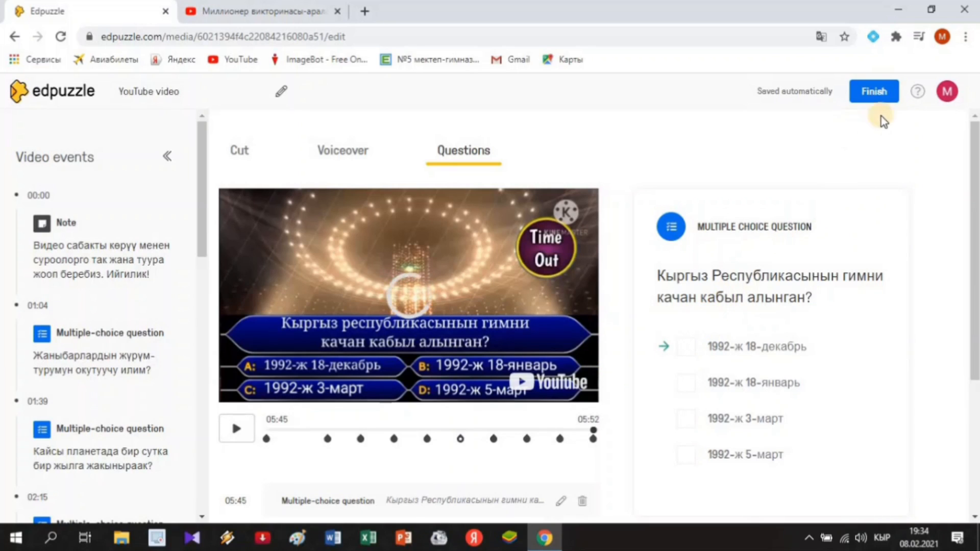
left_click(877, 94)
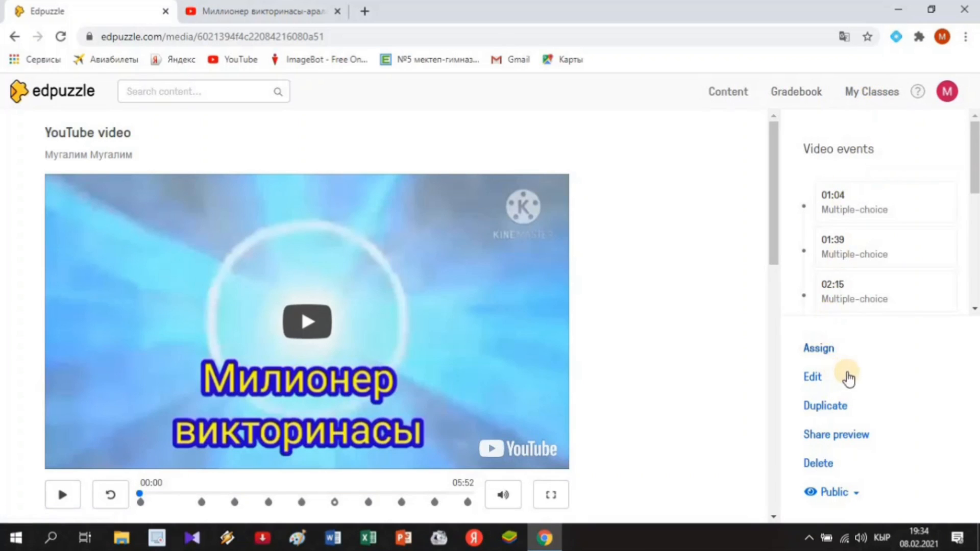
left_click(816, 379)
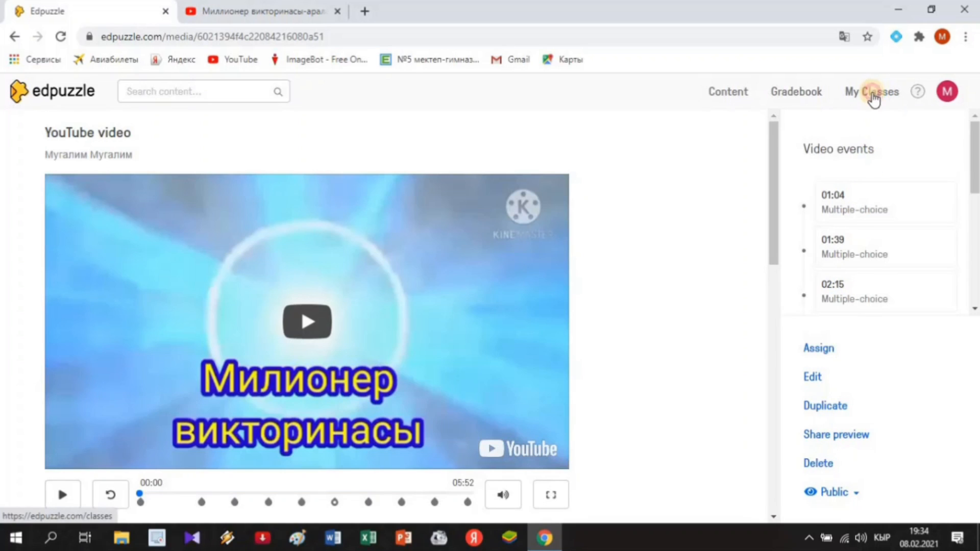
Create a new Classic class named "10-класс", keeping 10th grade as grade level and Math as subject
left_click(873, 96)
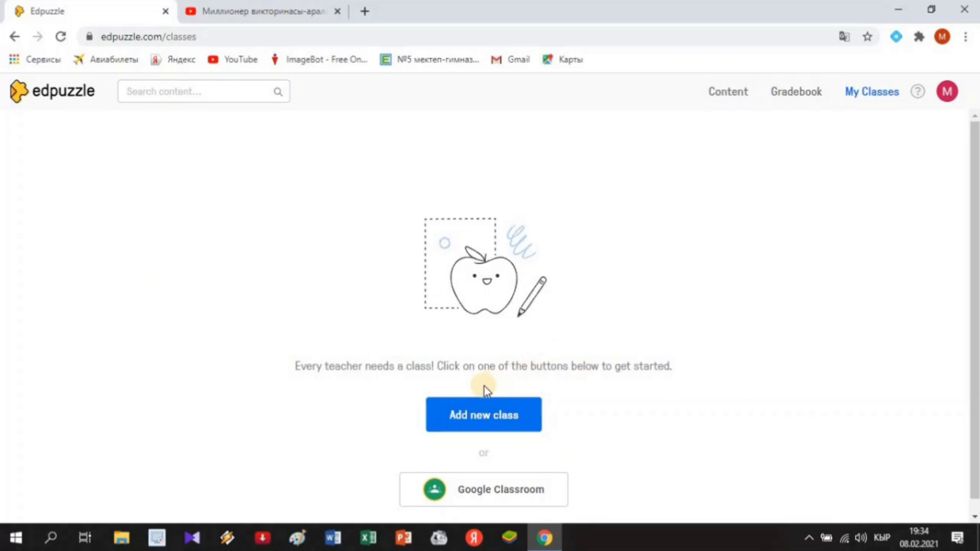
left_click(470, 423)
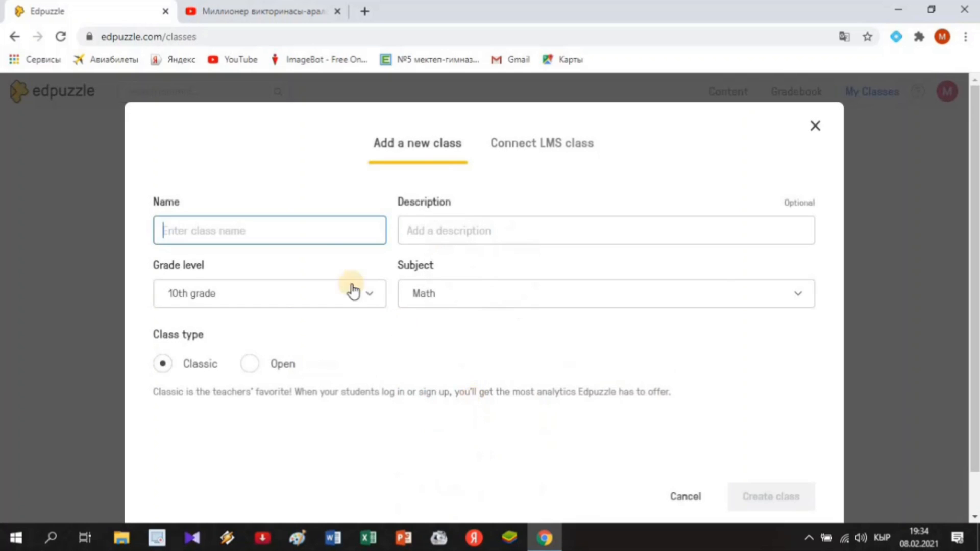
left_click(235, 230)
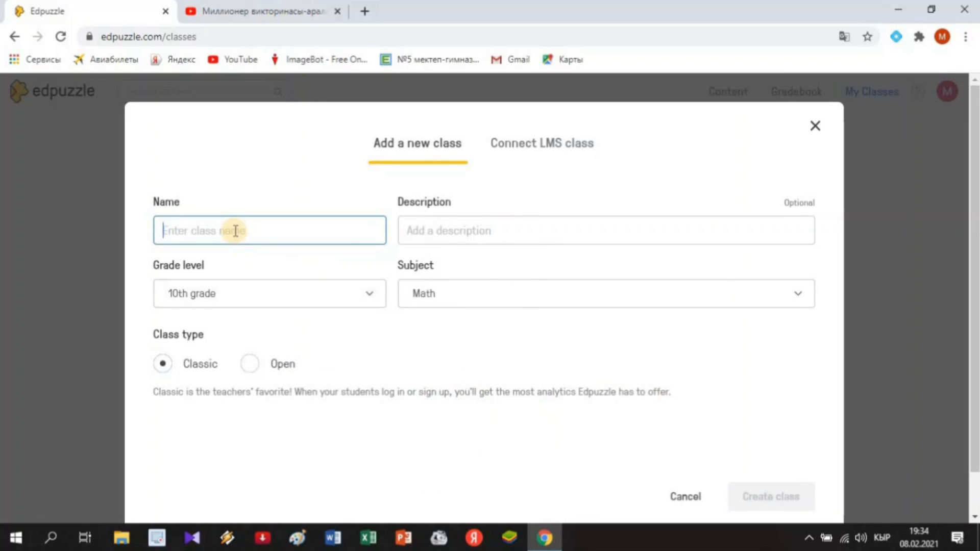
type("1")
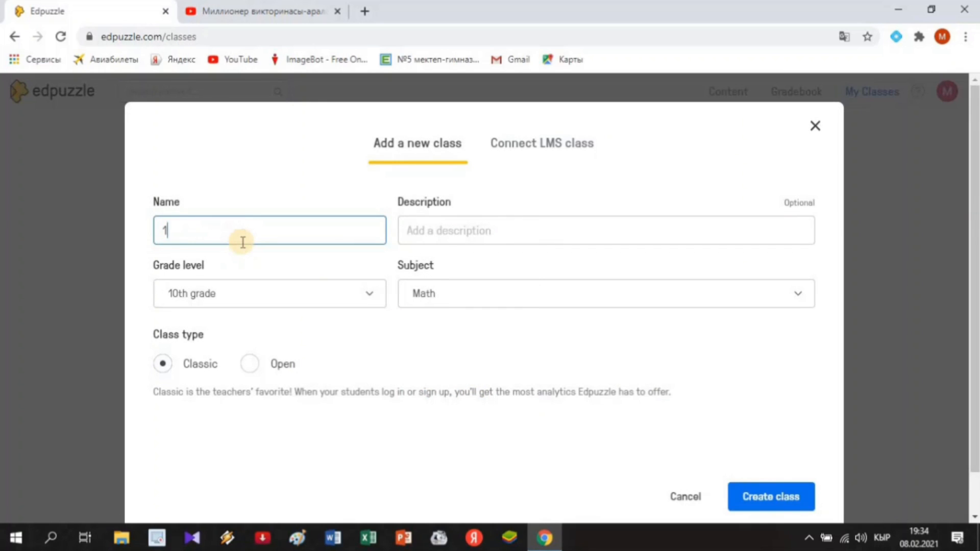
type("0-класс")
left_click(452, 223)
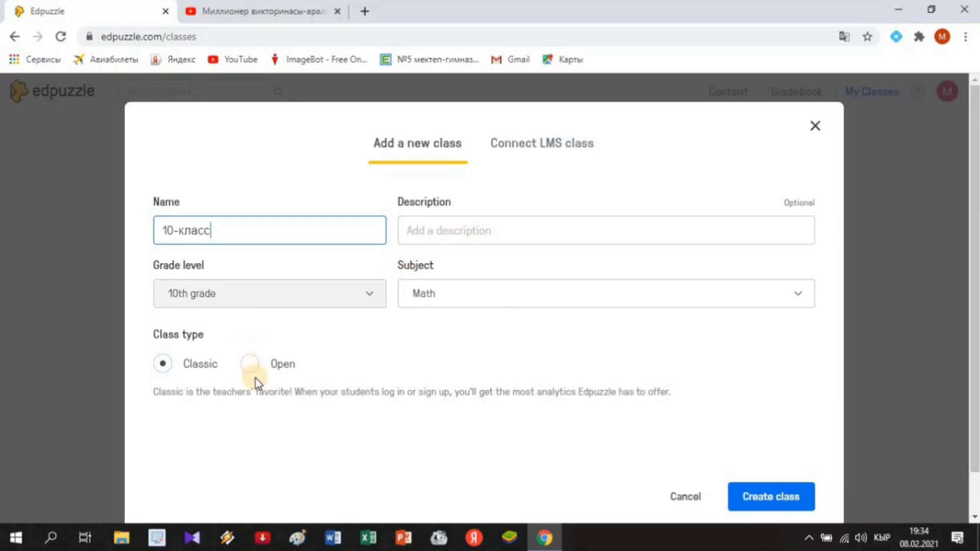
left_click(770, 497)
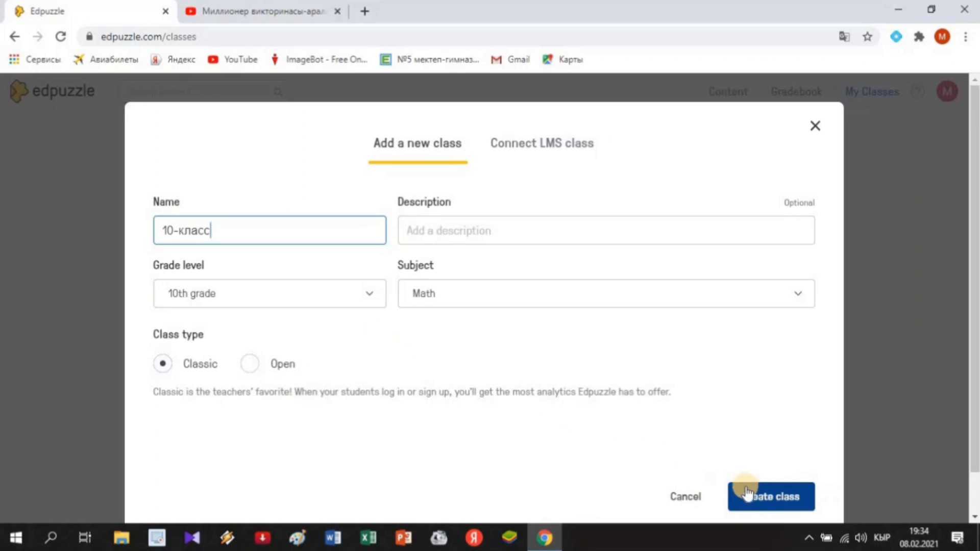
left_click(776, 495)
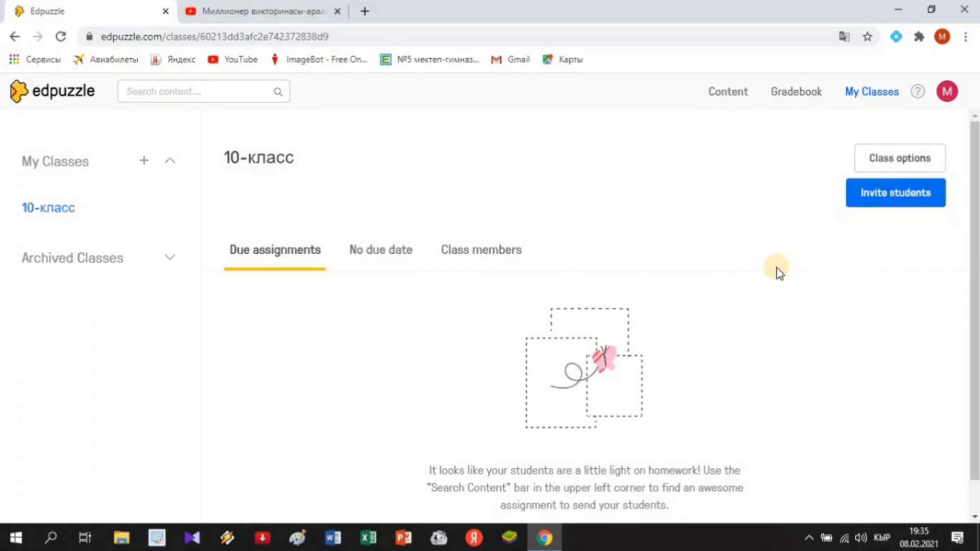
Start inviting students to 10-класс and declare that the school can consent on behalf of parents
left_click(896, 195)
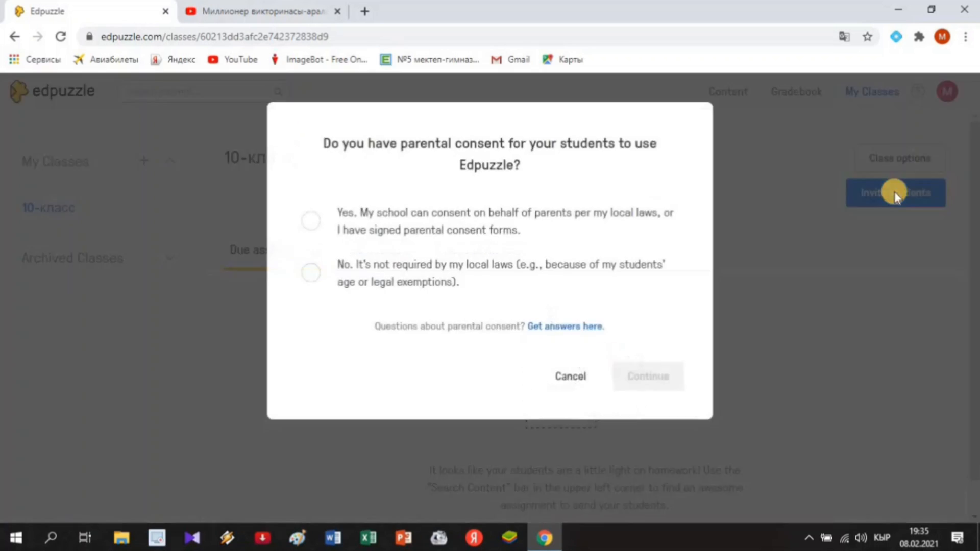
left_click(310, 228)
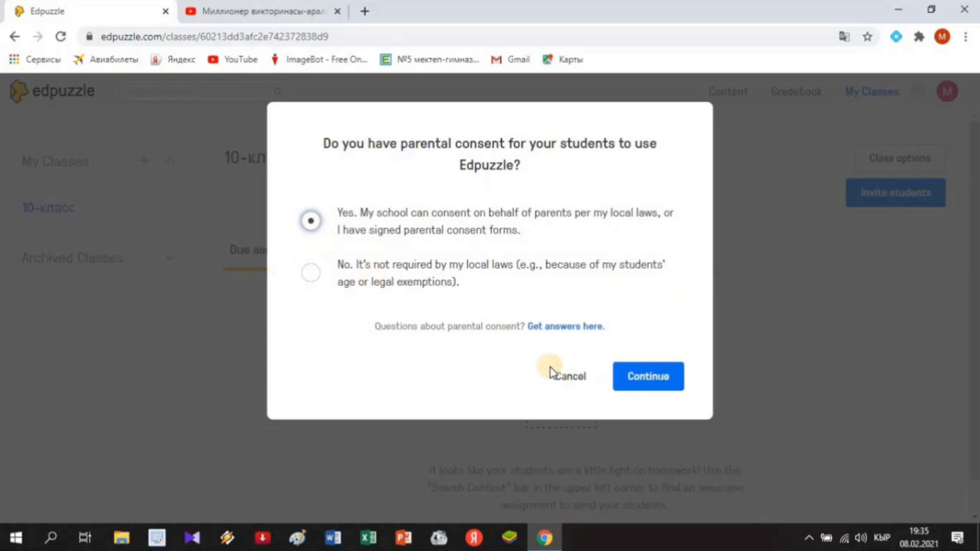
left_click(652, 378)
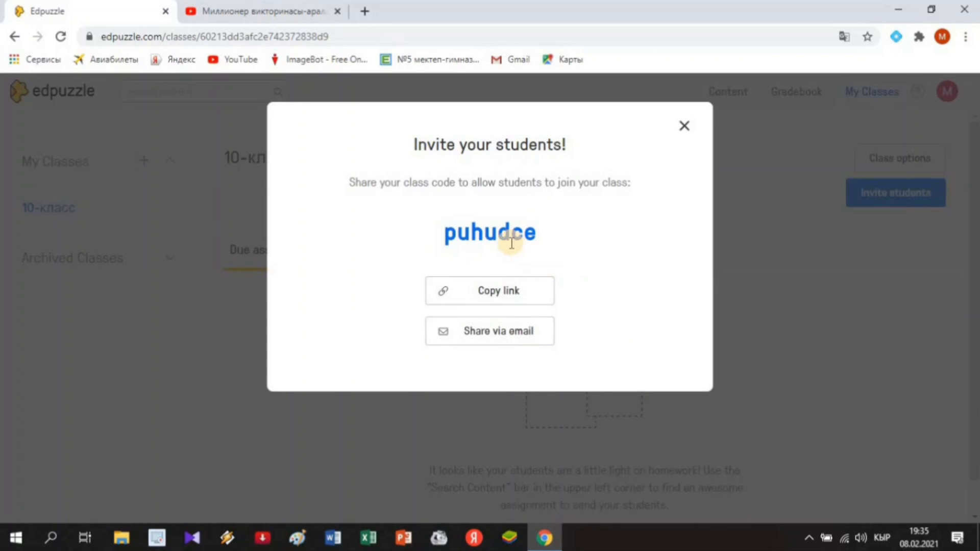
Copy the class code from the student invitation and send it to the Окуу group in WhatsApp
left_click_drag(445, 235, 550, 237)
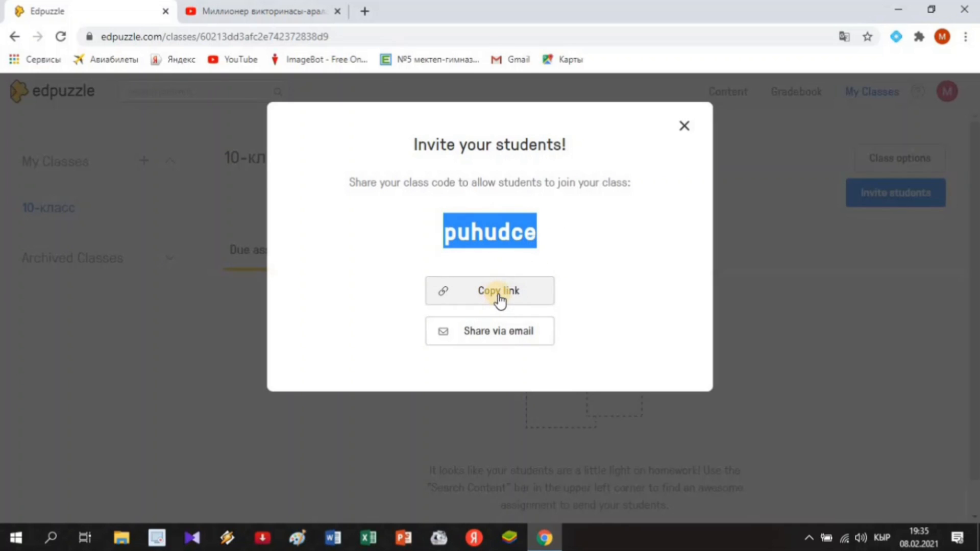
right_click(492, 234)
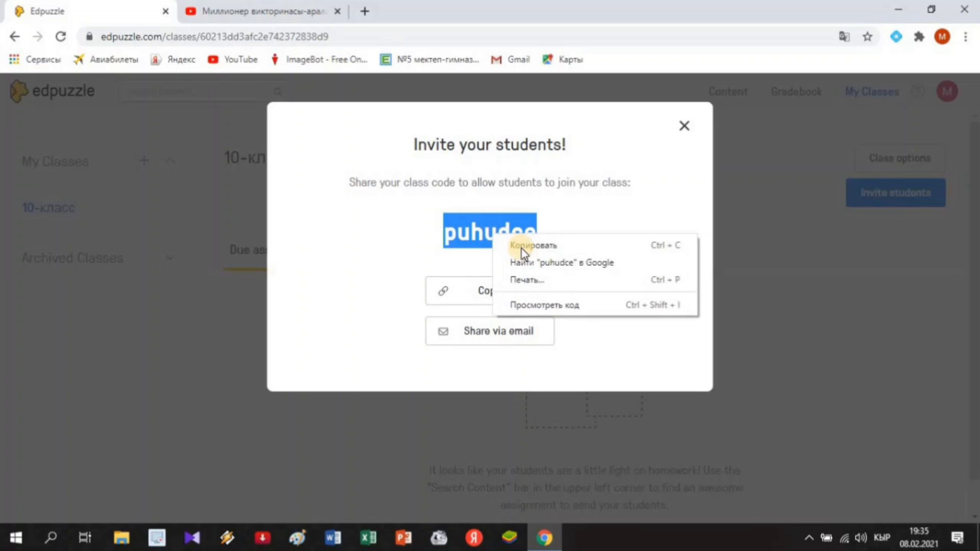
left_click(523, 248)
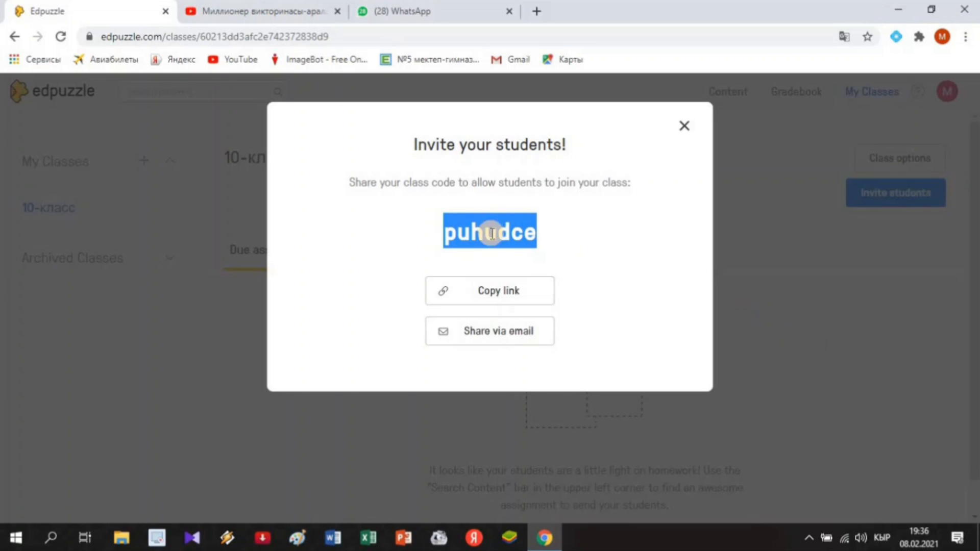
left_click(439, 11)
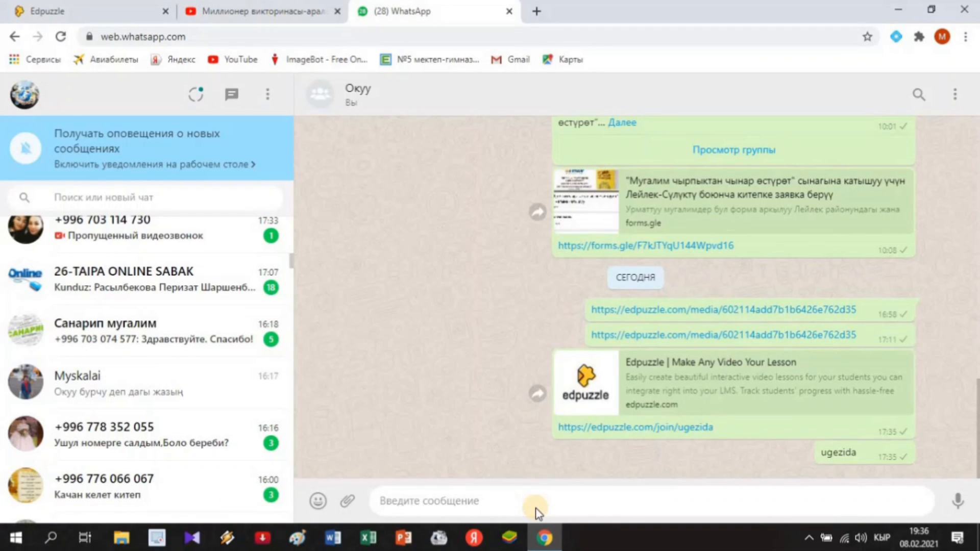
right_click(537, 504)
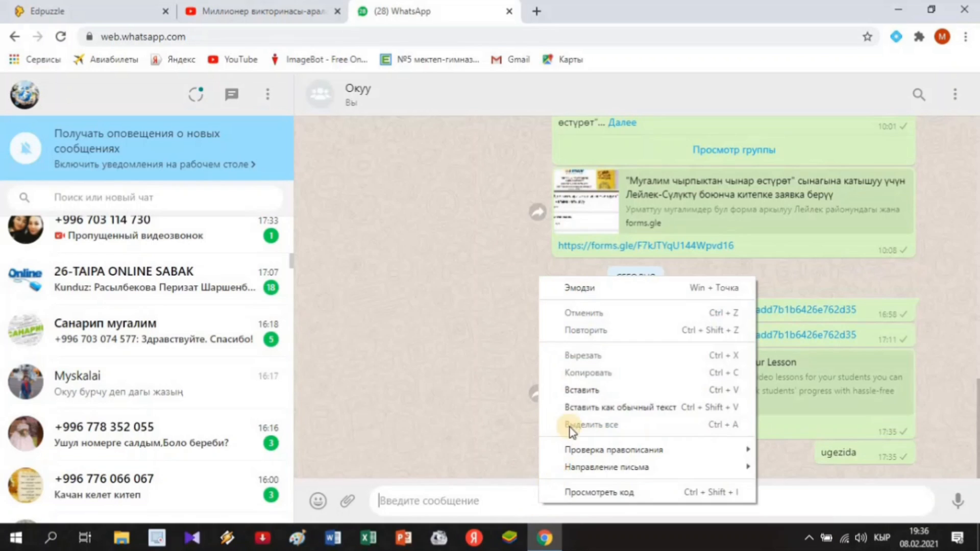
left_click(586, 390)
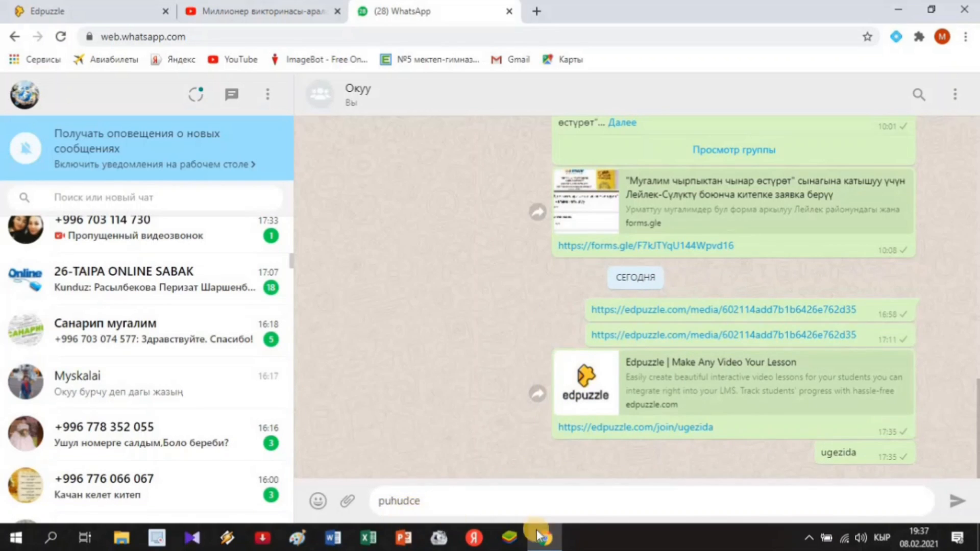
left_click(959, 505)
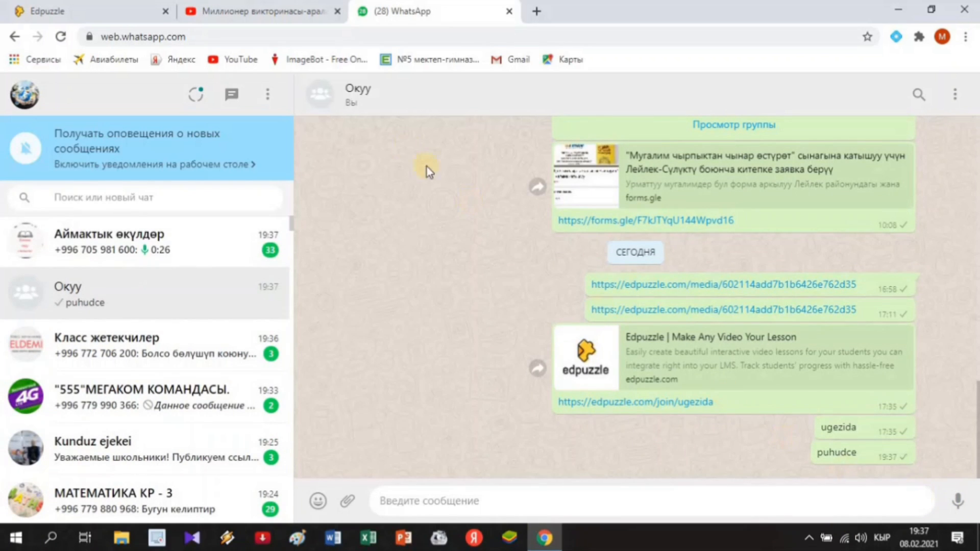
Send the class join link from Edpuzzle to the Окуу group in WhatsApp, and close the student invitation in Edpuzzle
left_click(116, 3)
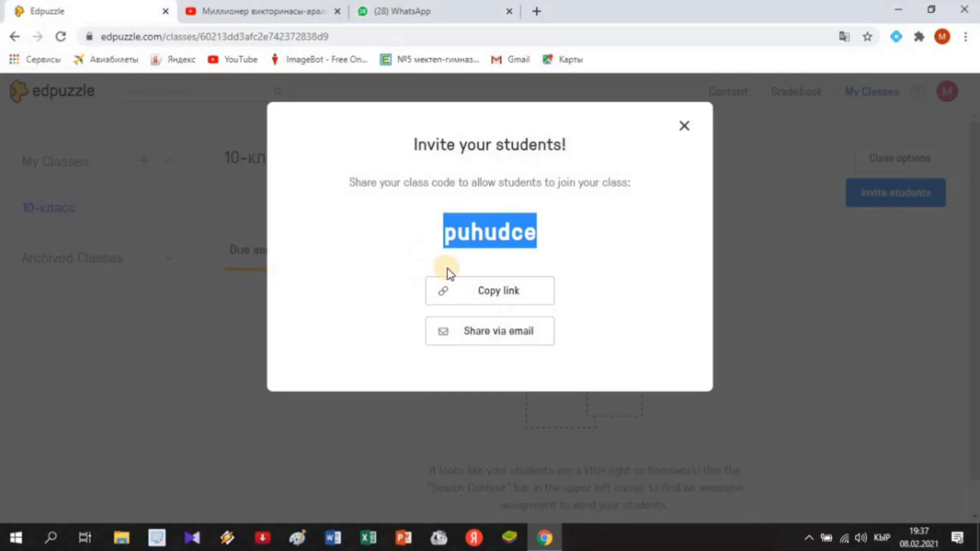
left_click(498, 298)
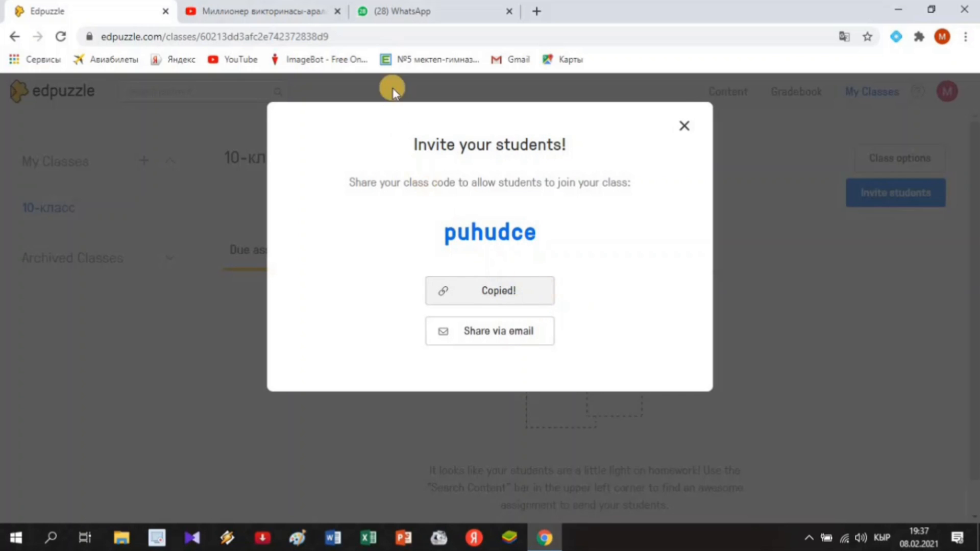
left_click(406, 14)
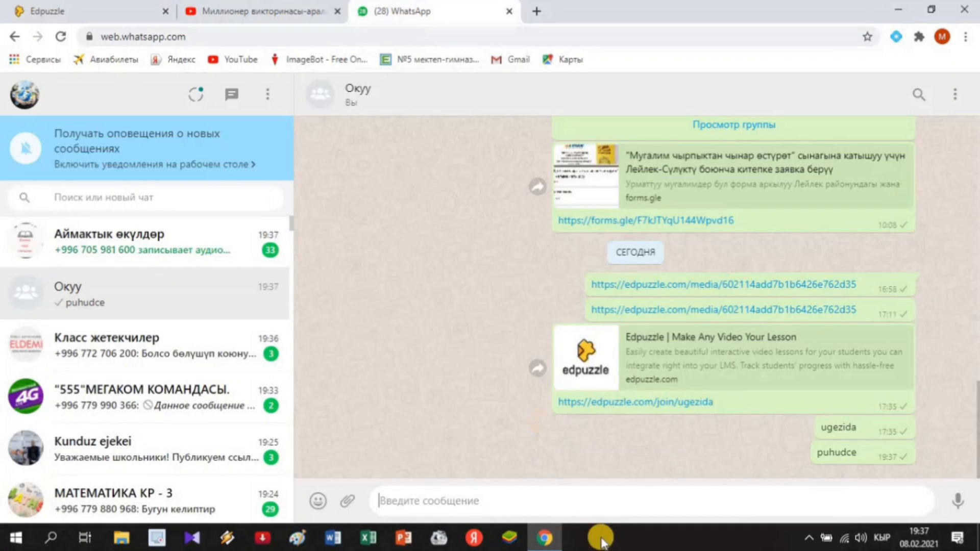
right_click(607, 503)
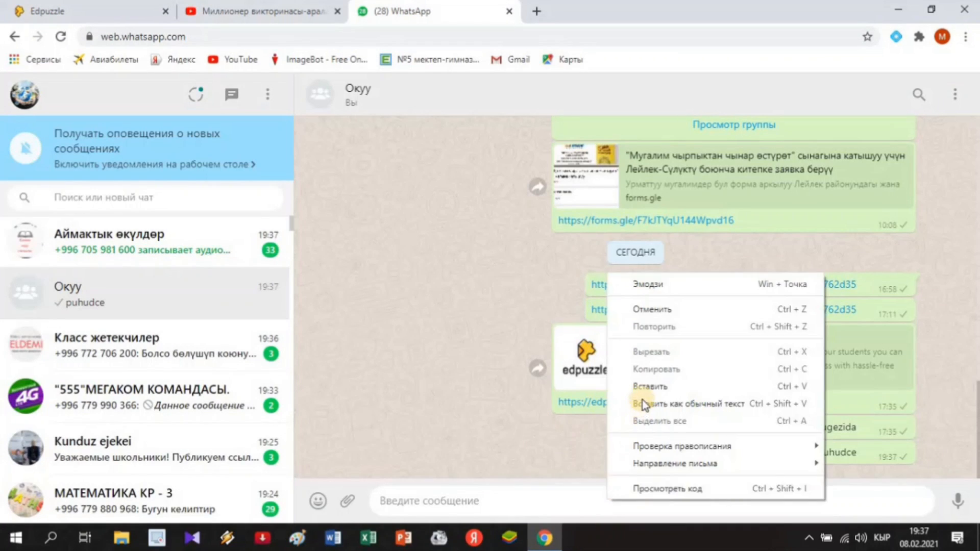
left_click(658, 386)
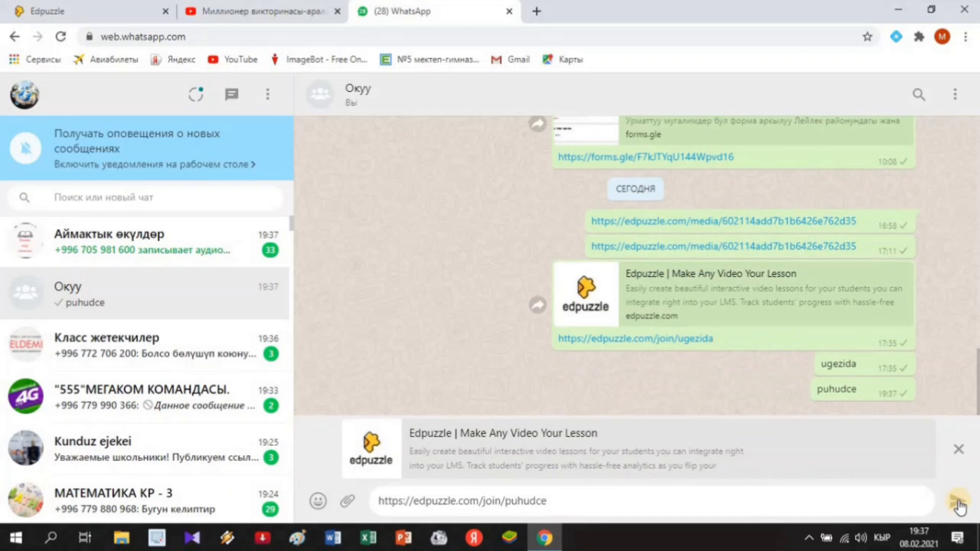
left_click(957, 502)
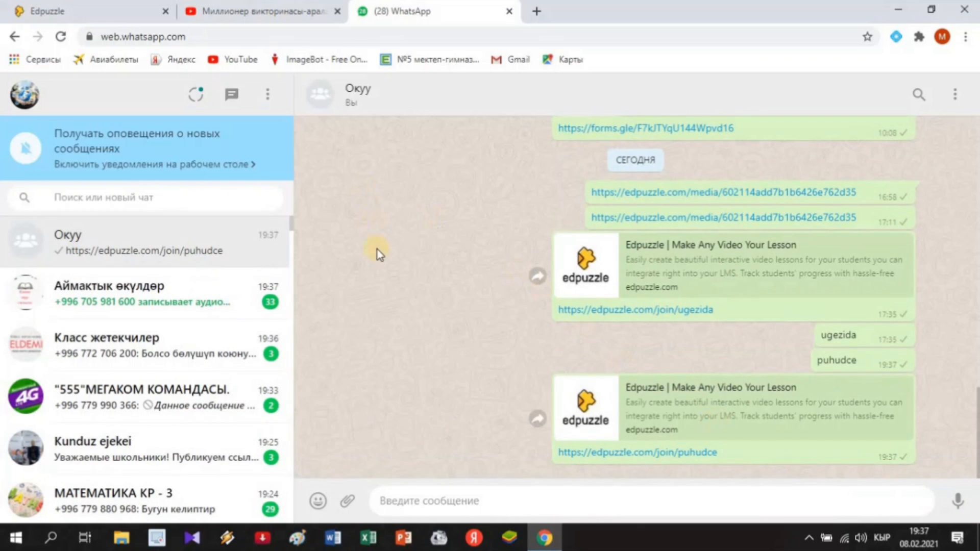
left_click(116, 20)
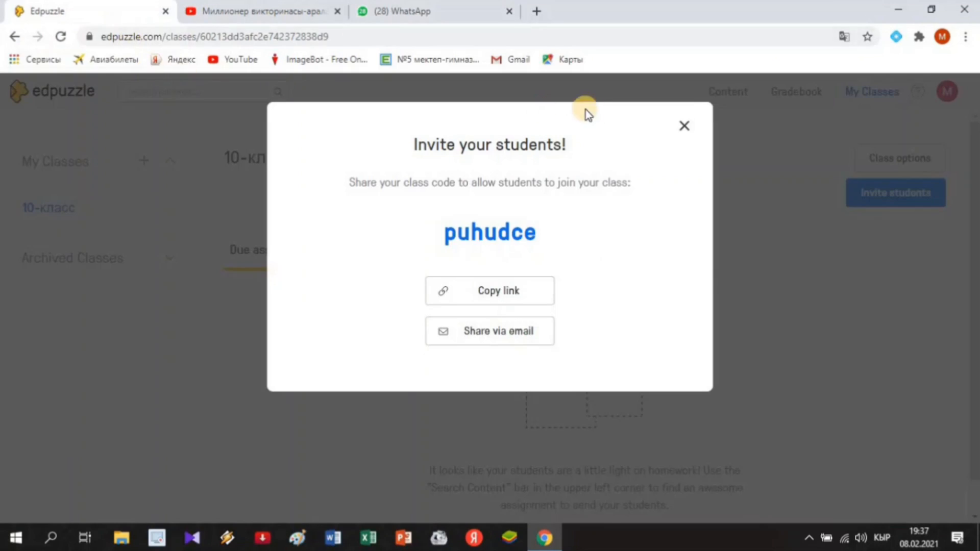
left_click(676, 131)
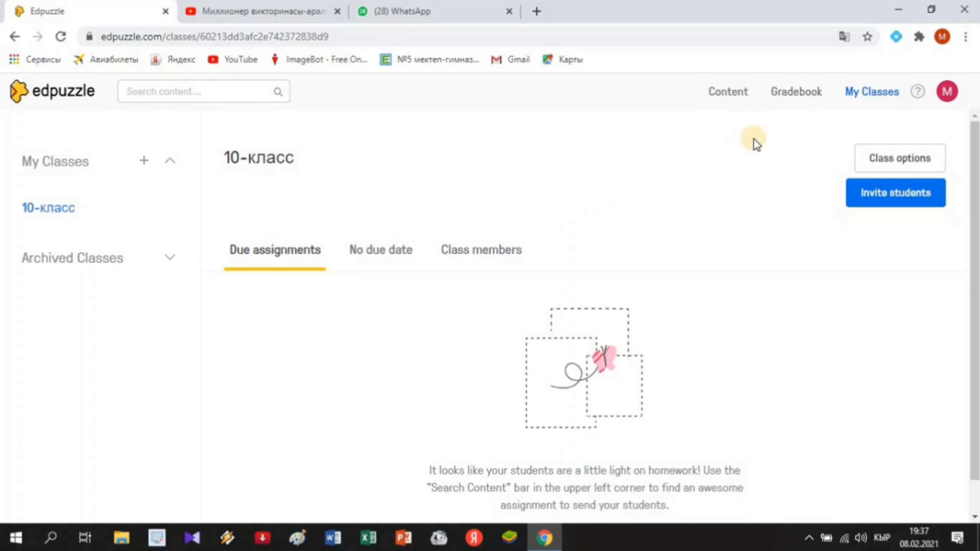
Open the "Милионер викторинасы" quiz video from My Content
left_click(729, 100)
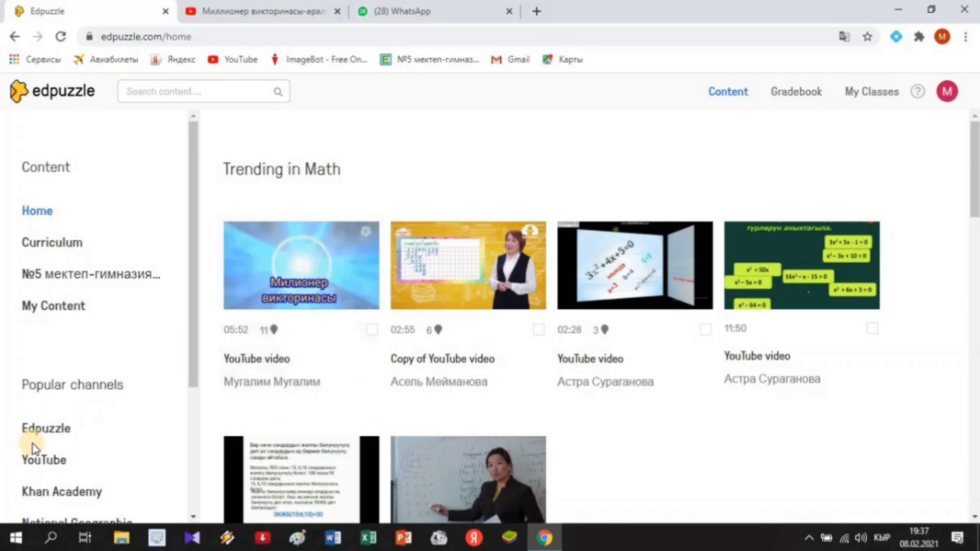
left_click(46, 312)
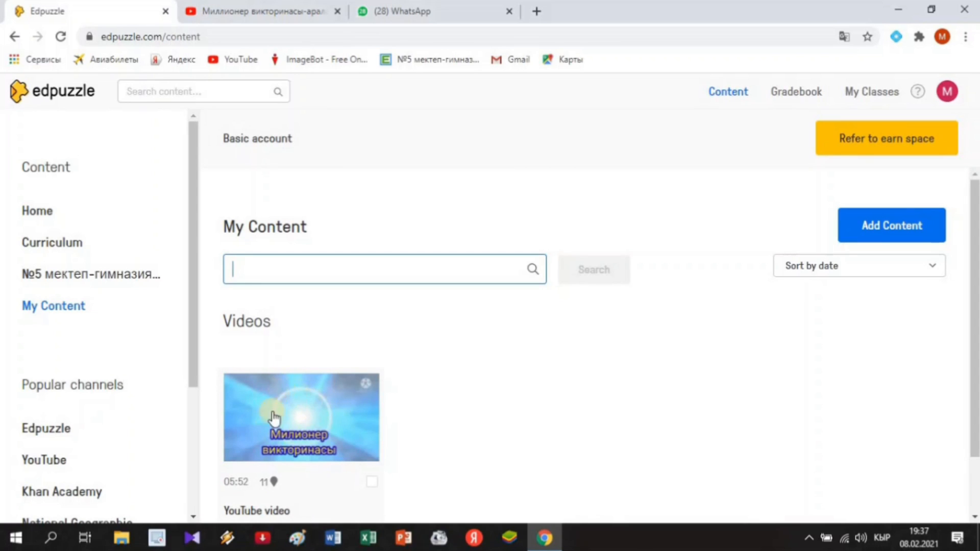
left_click(302, 413)
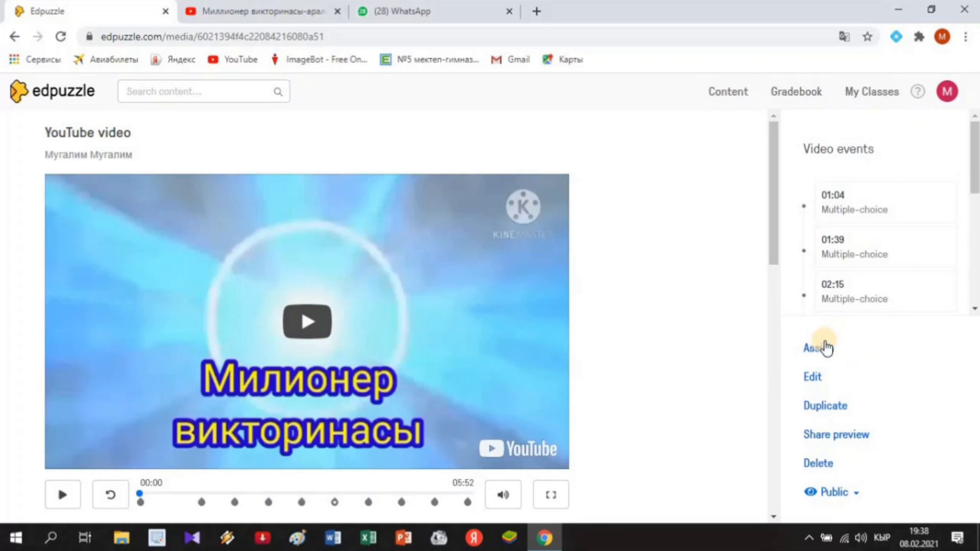
Start assigning the quiz video to all students of 10-класс, keeping today as the start date
left_click(828, 350)
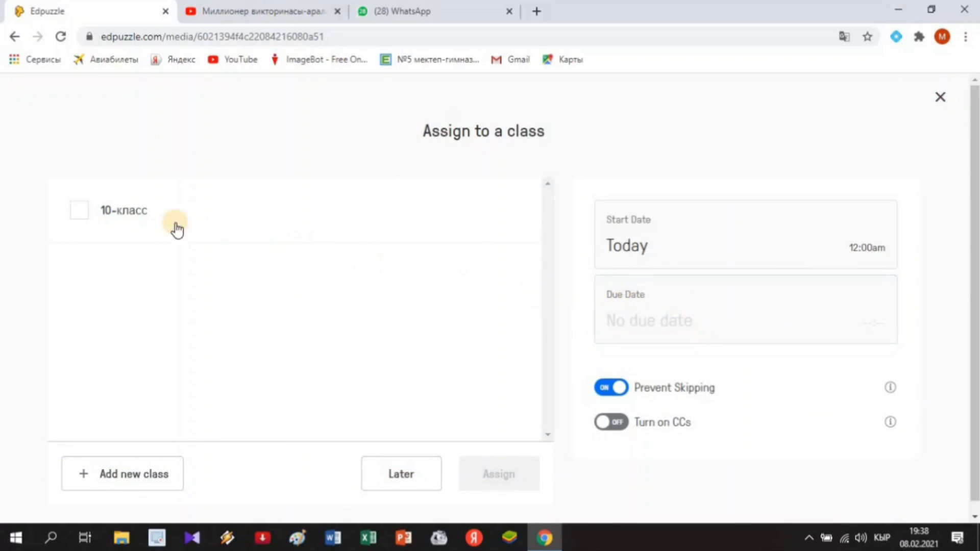
left_click(80, 210)
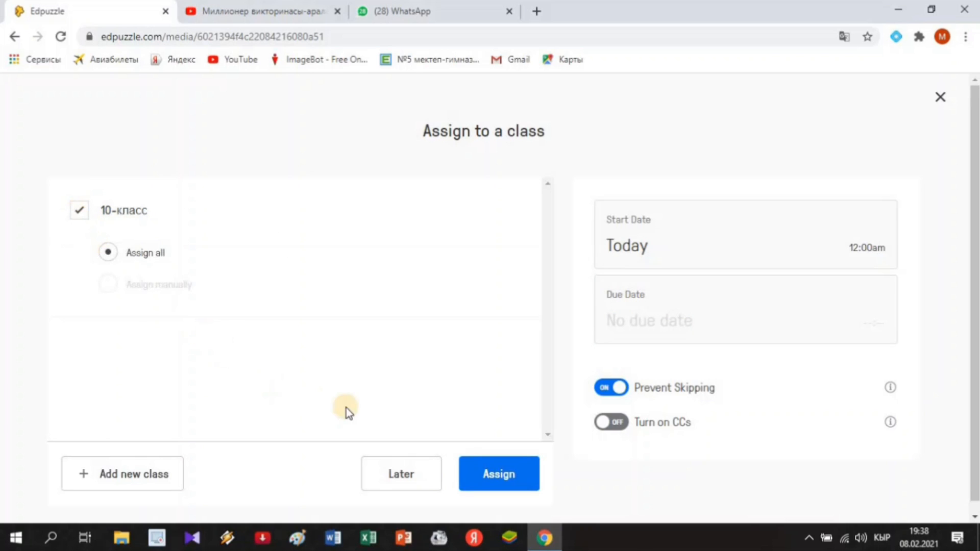
left_click(649, 247)
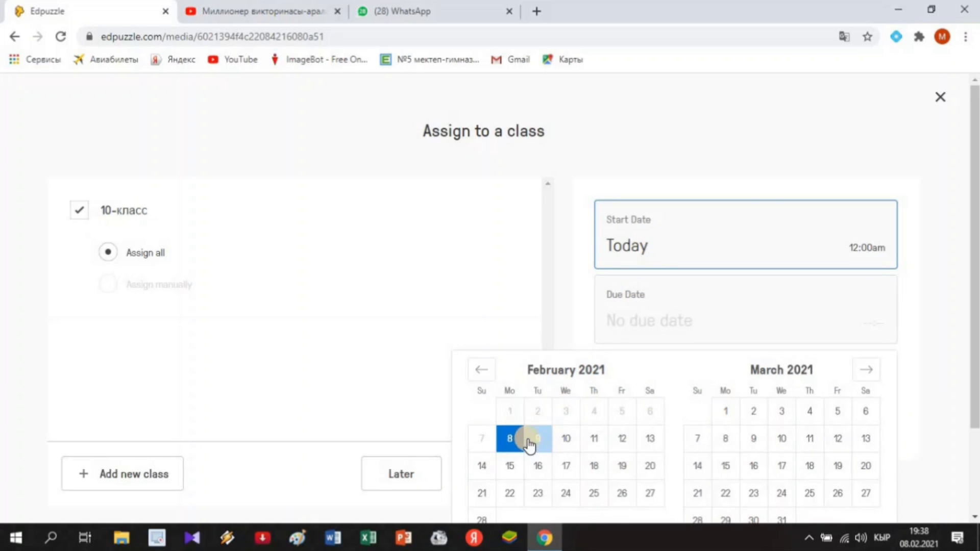
left_click(576, 464)
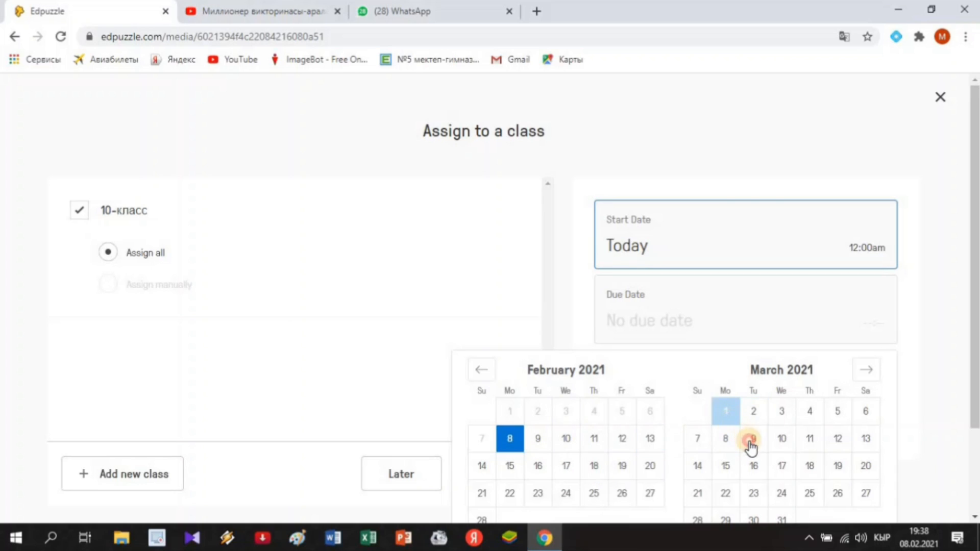
Set the assignment's due date to February 20 and assign the video to the class
left_click(711, 325)
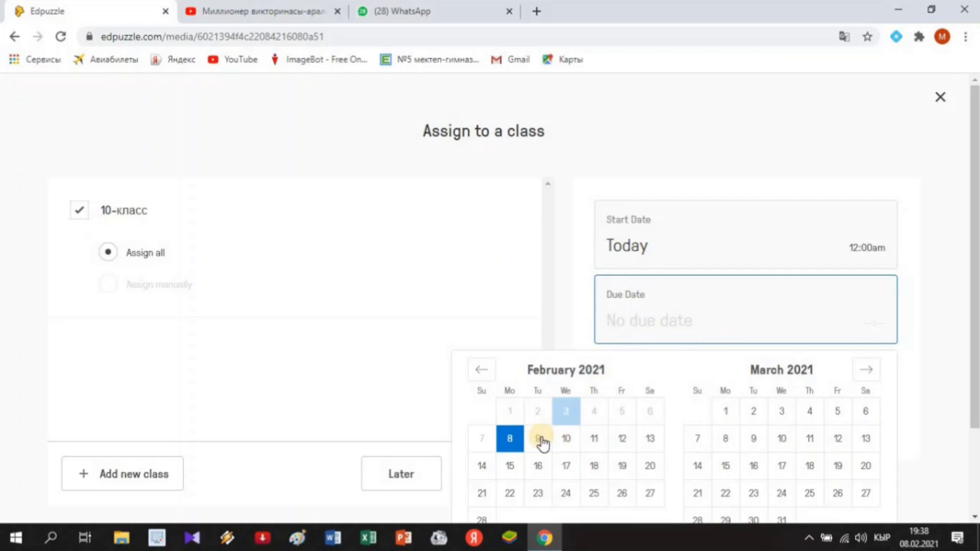
left_click(601, 476)
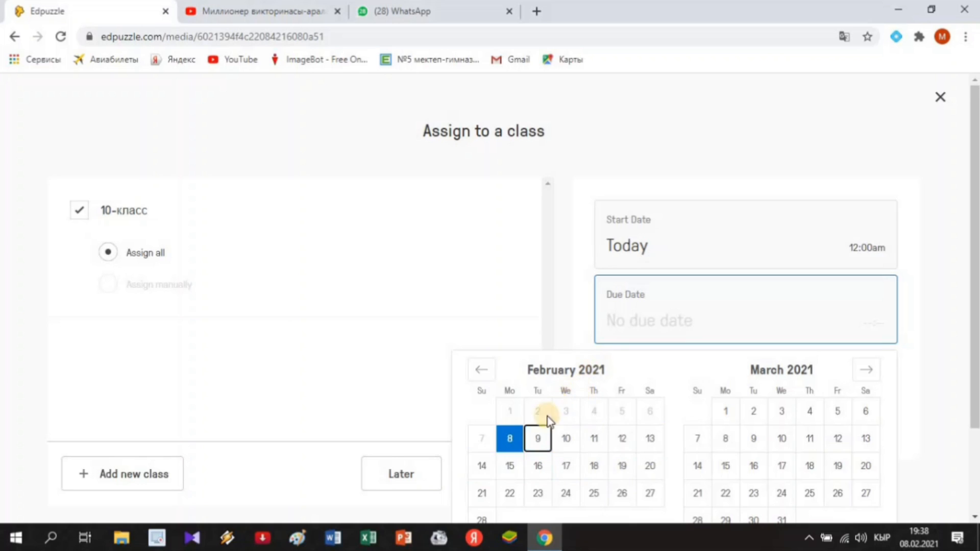
left_click(623, 467)
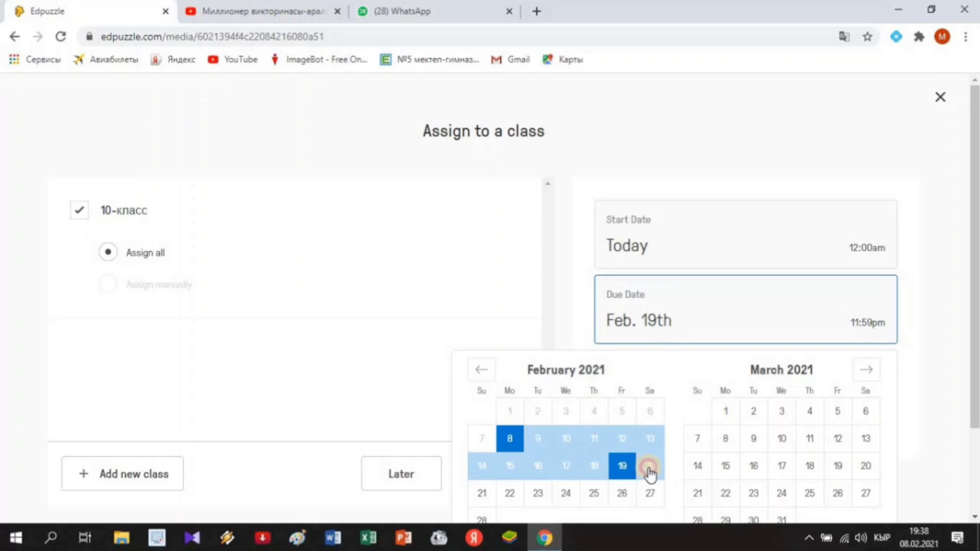
left_click(649, 467)
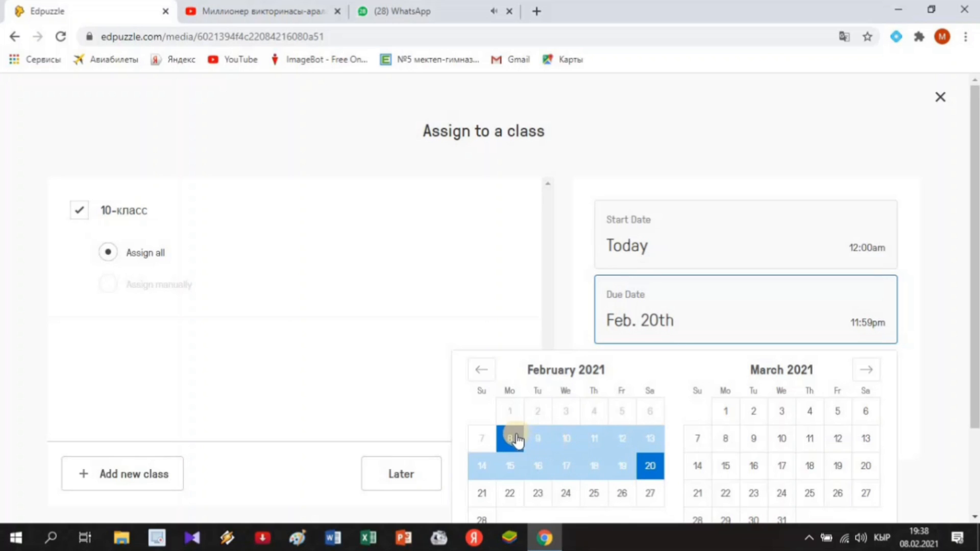
scroll(561, 421, "down", 2)
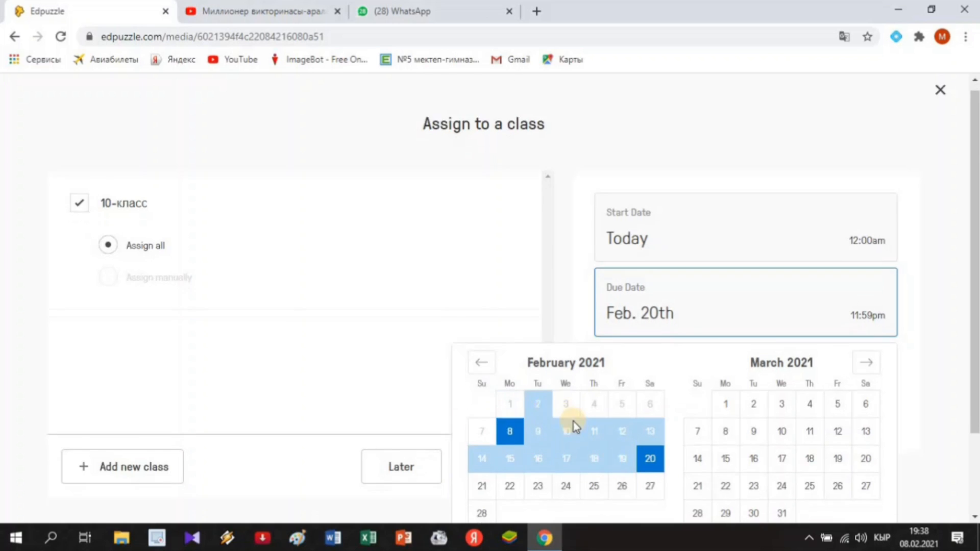
left_click(852, 502)
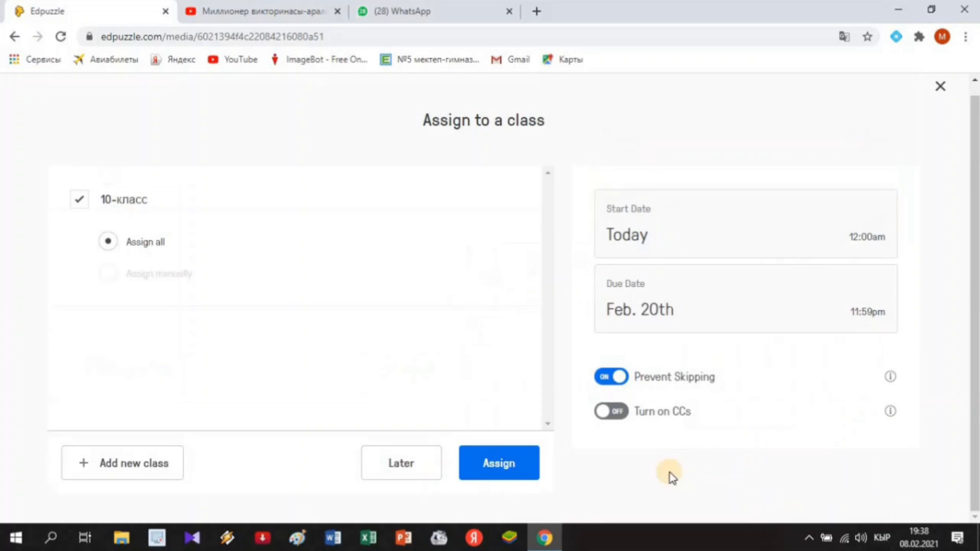
left_click(522, 469)
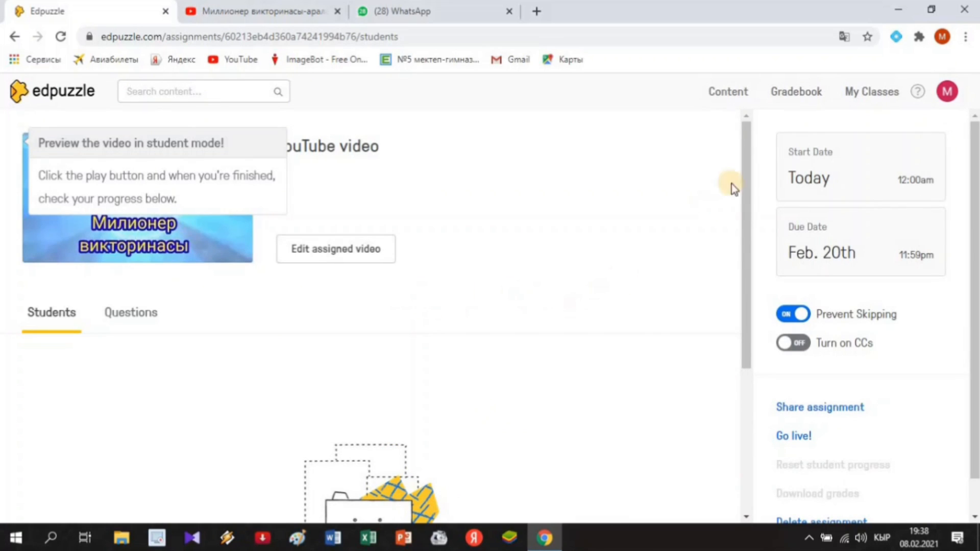
Copy the join link from the student invitation of 10-класс and close the invitation
left_click(878, 95)
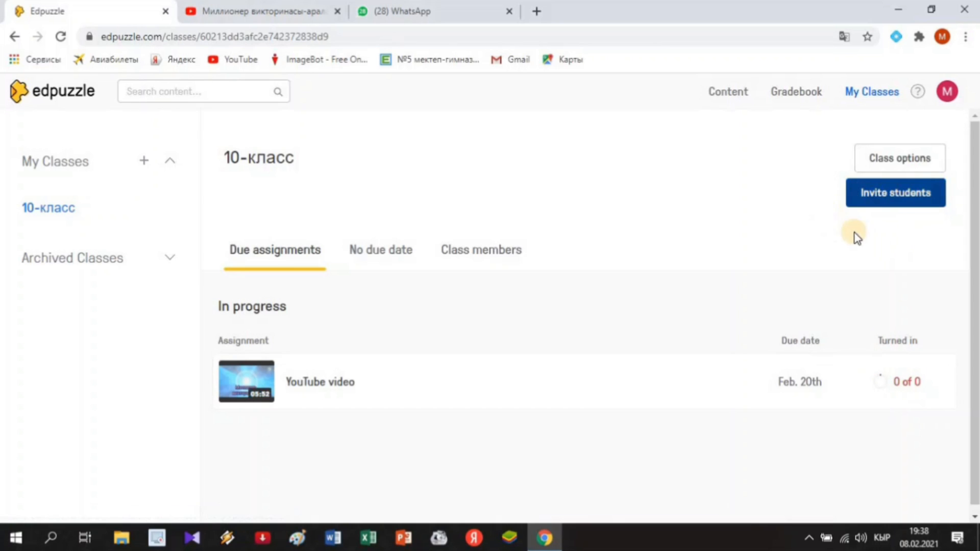
left_click(892, 195)
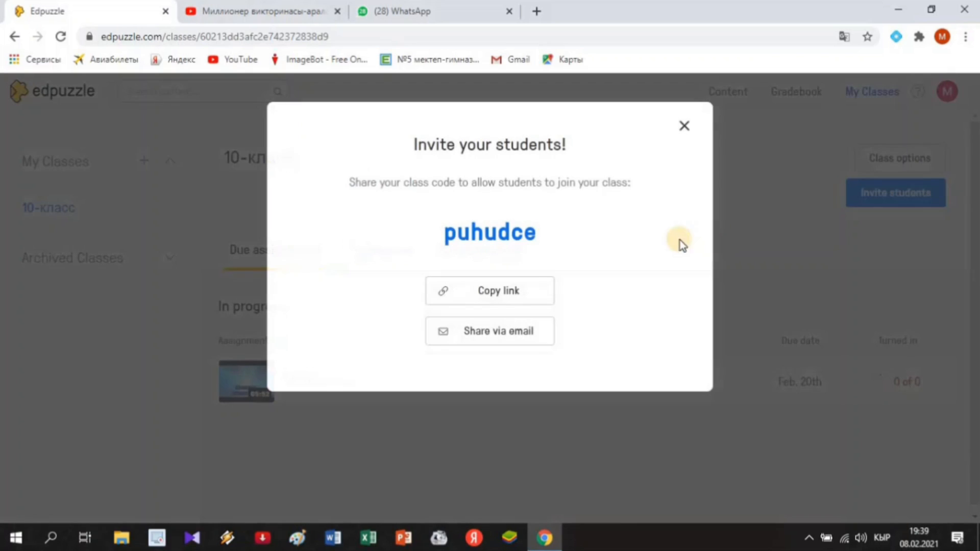
left_click_drag(449, 232, 540, 236)
left_click(512, 296)
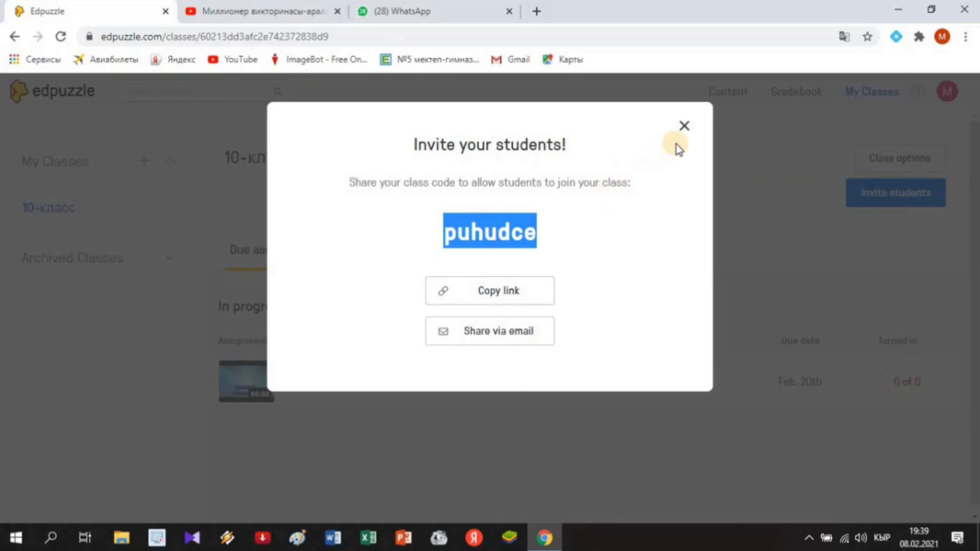
left_click(512, 299)
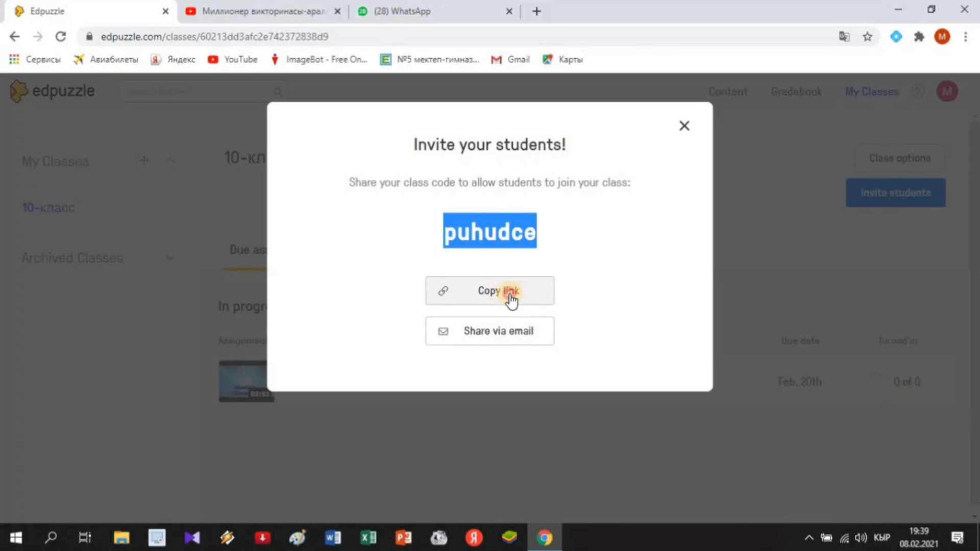
left_click(510, 299)
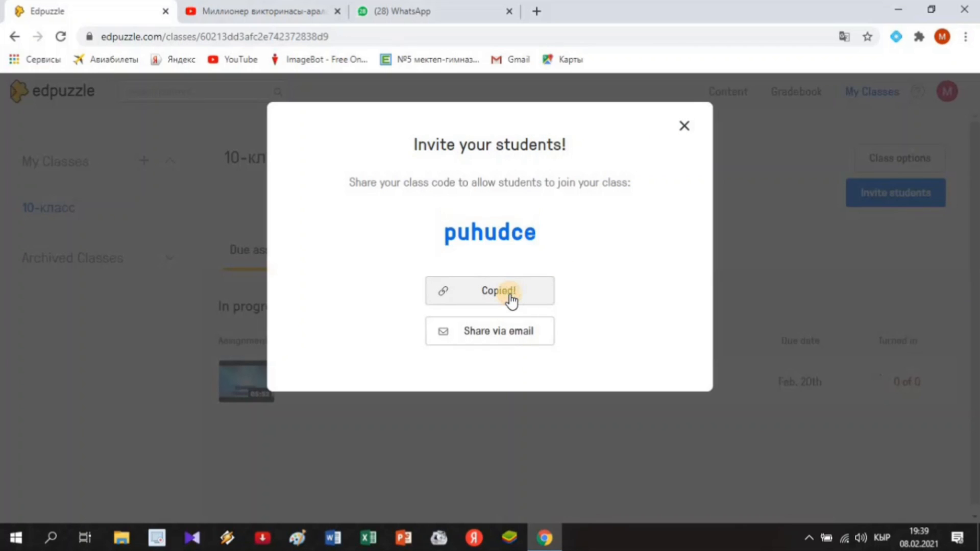
left_click(686, 126)
Send the copied class join link to the Окуу group in WhatsApp and return to the class in Edpuzzle
left_click(474, 12)
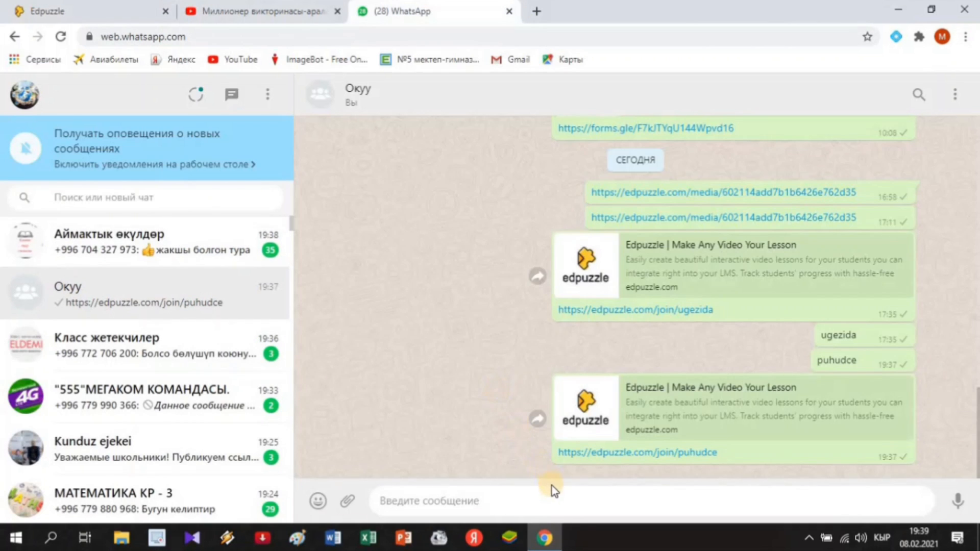
right_click(556, 499)
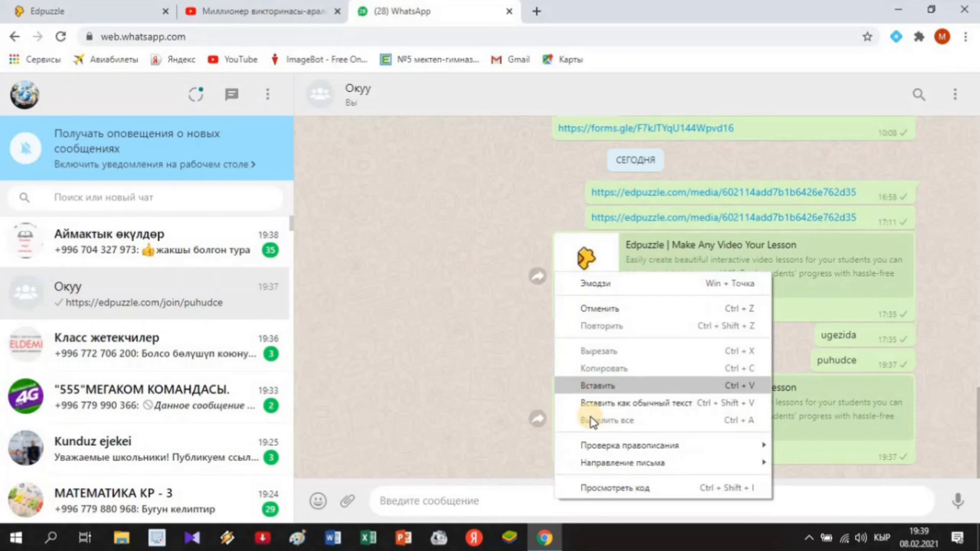
left_click(579, 385)
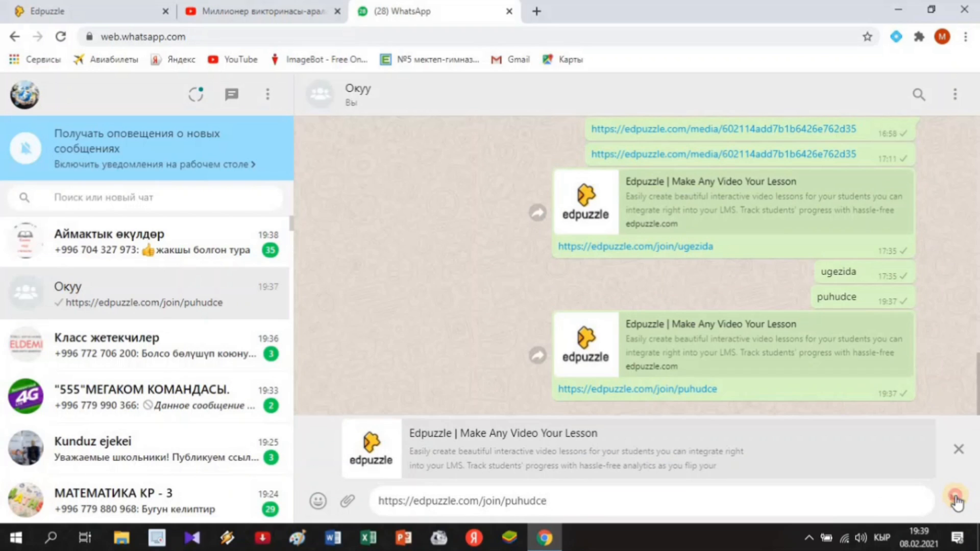
left_click(956, 500)
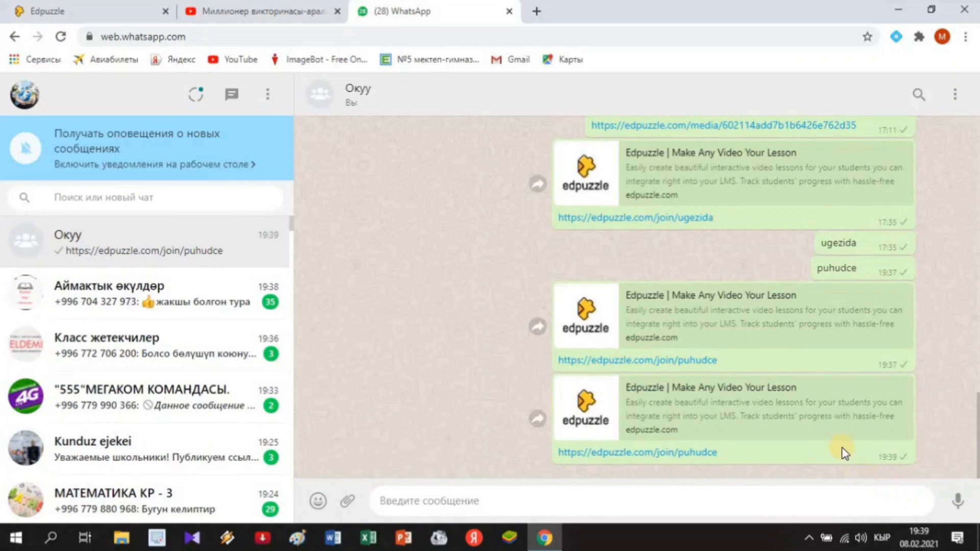
left_click(106, 19)
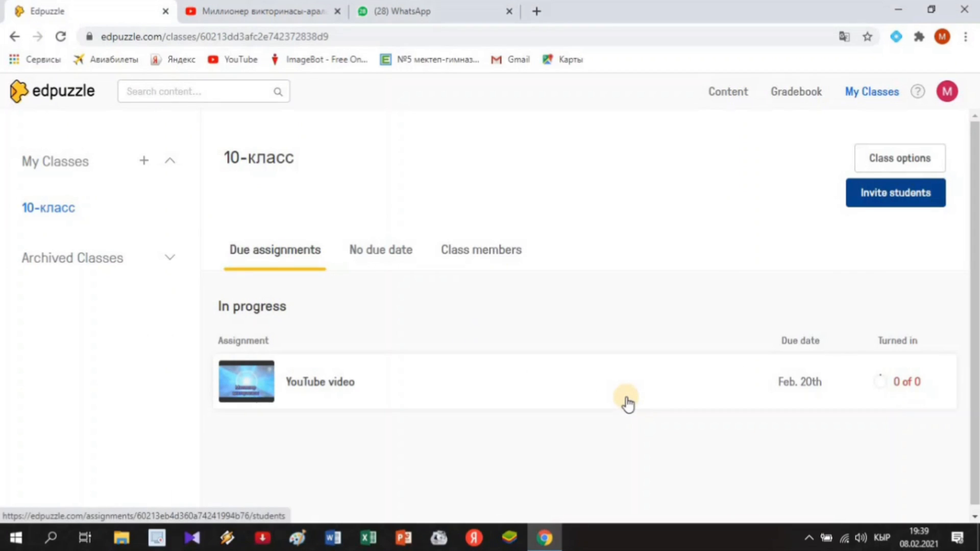